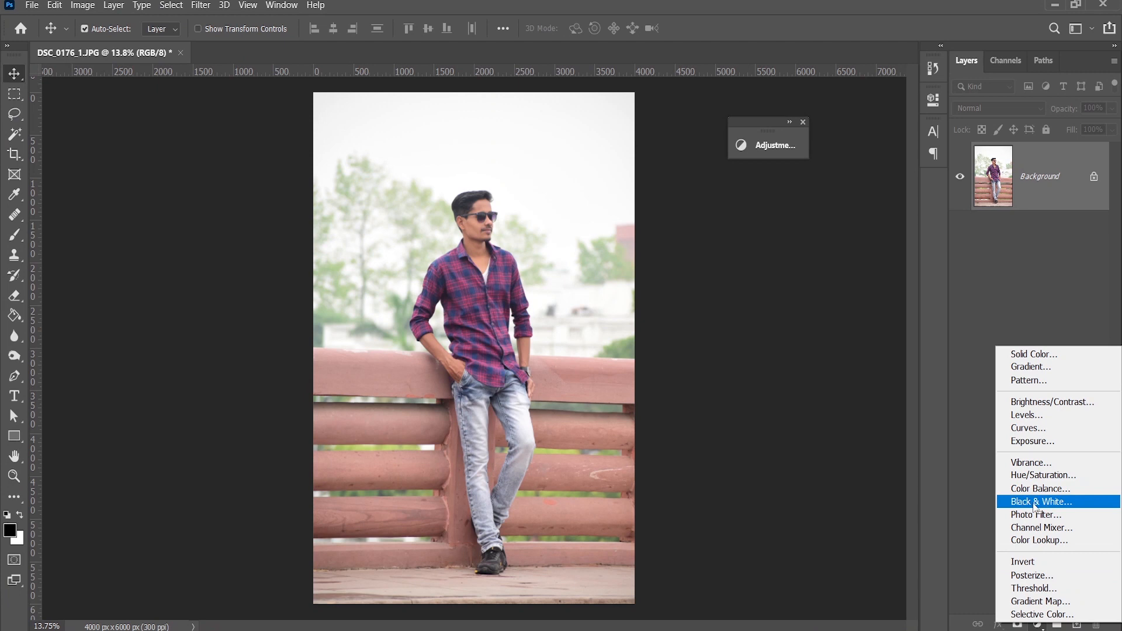
- Add a Black & White adjustment layer above the photo
left_click(1036, 502)
left_click(82, 5)
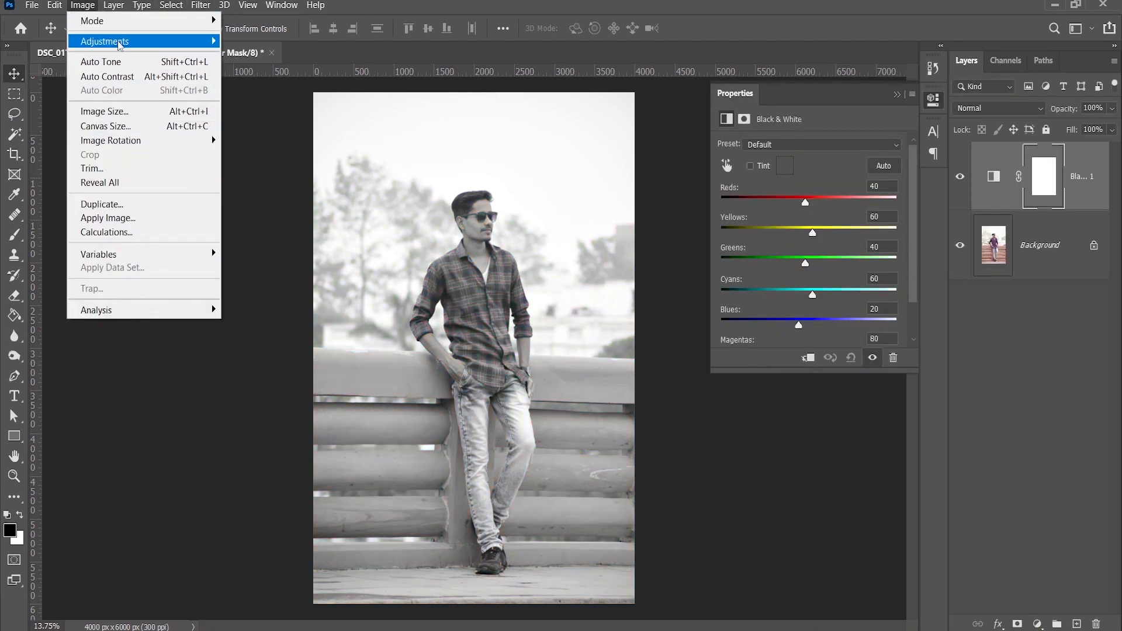
mouse_move(157, 45)
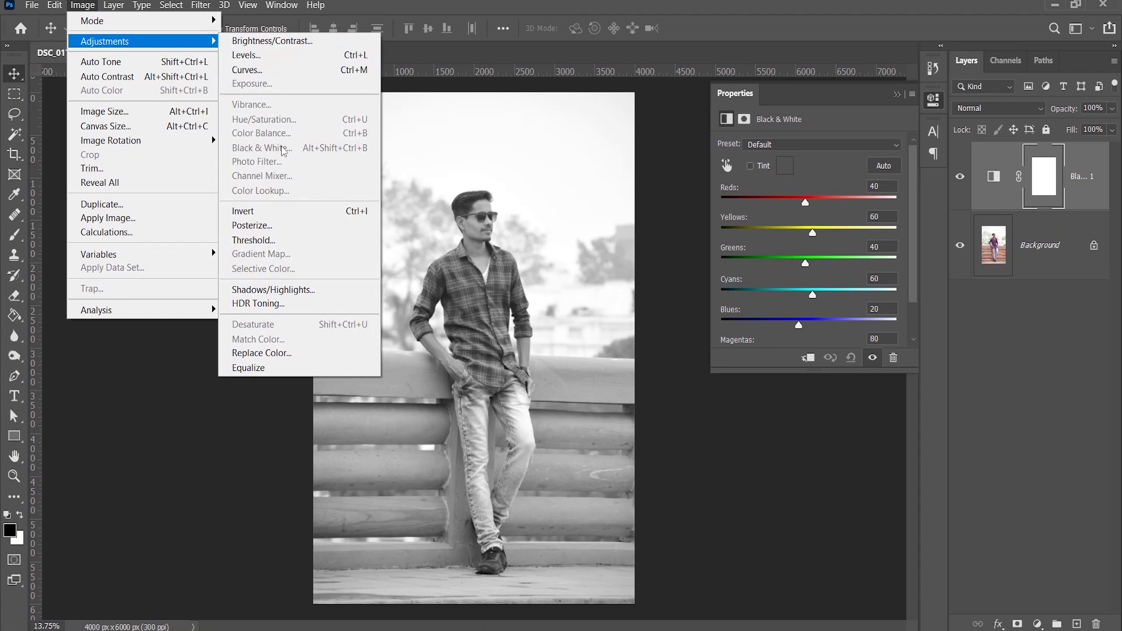
left_click(385, 3)
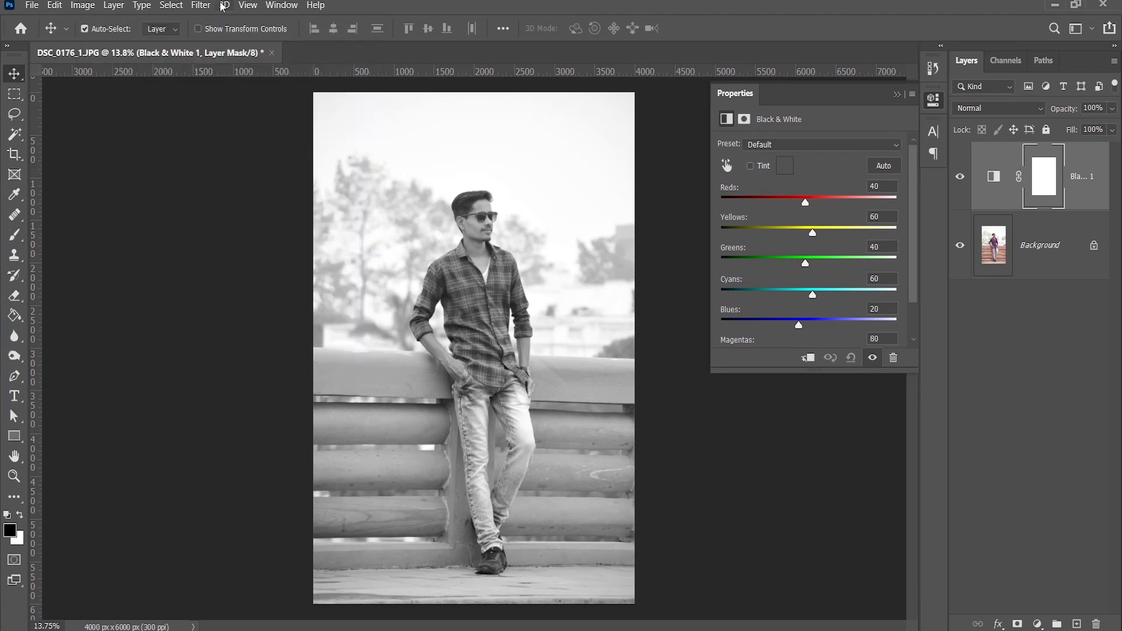
left_click(114, 7)
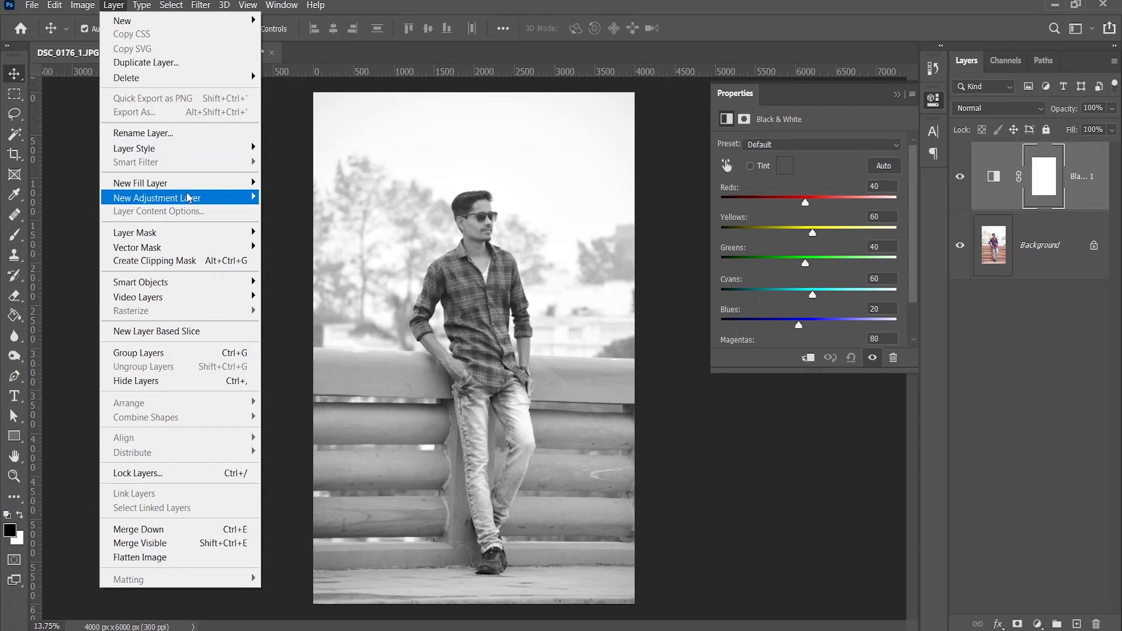
mouse_move(246, 197)
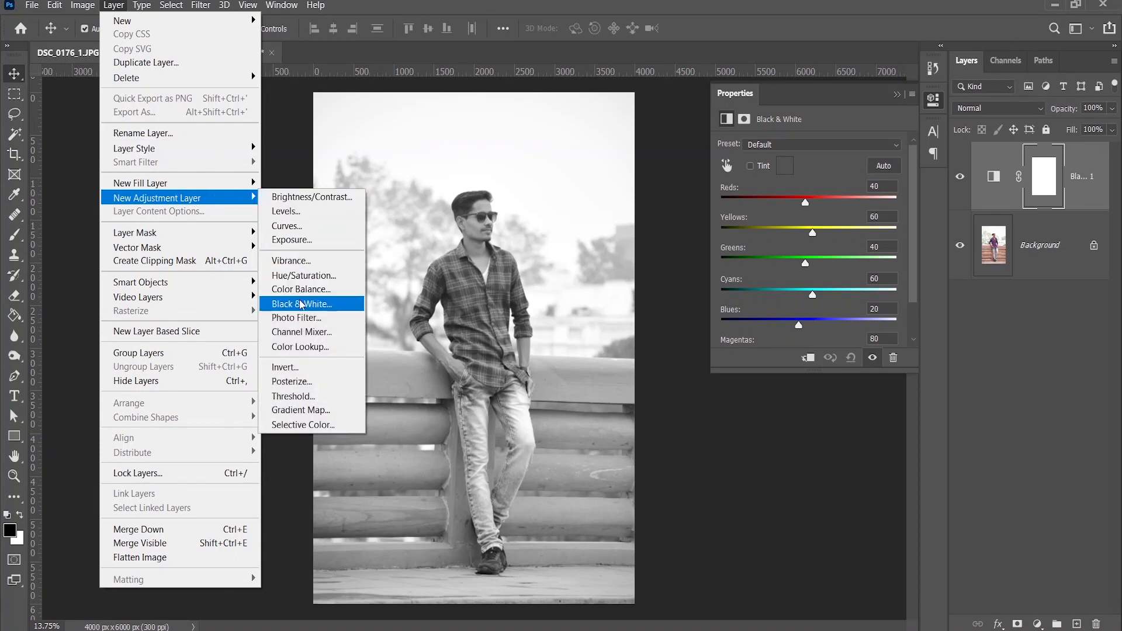
left_click(540, 12)
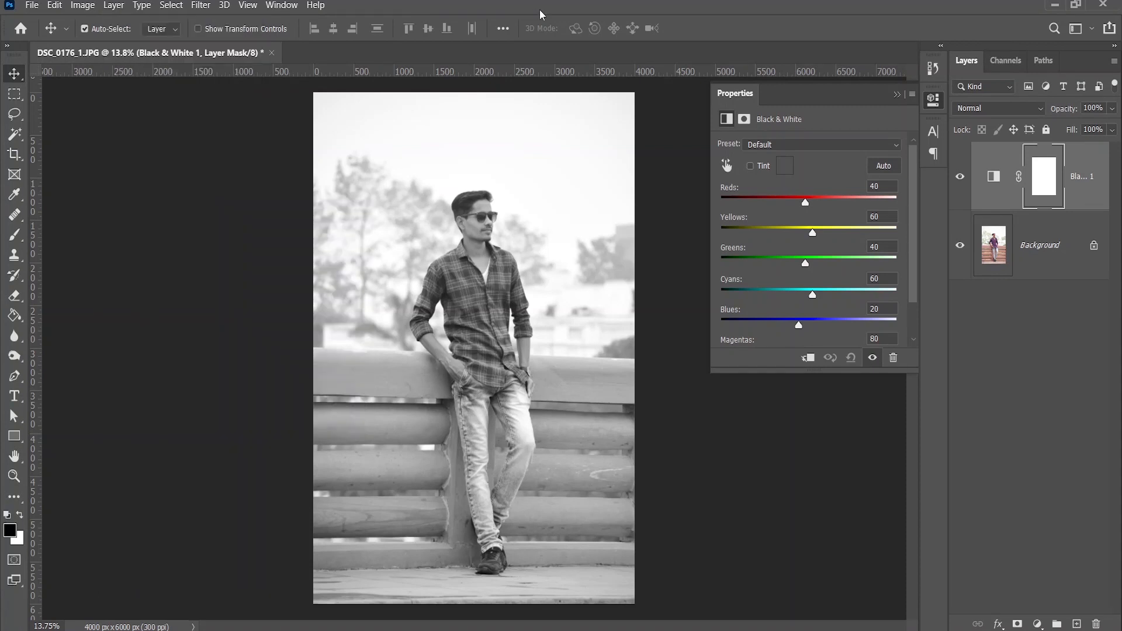
left_click(280, 5)
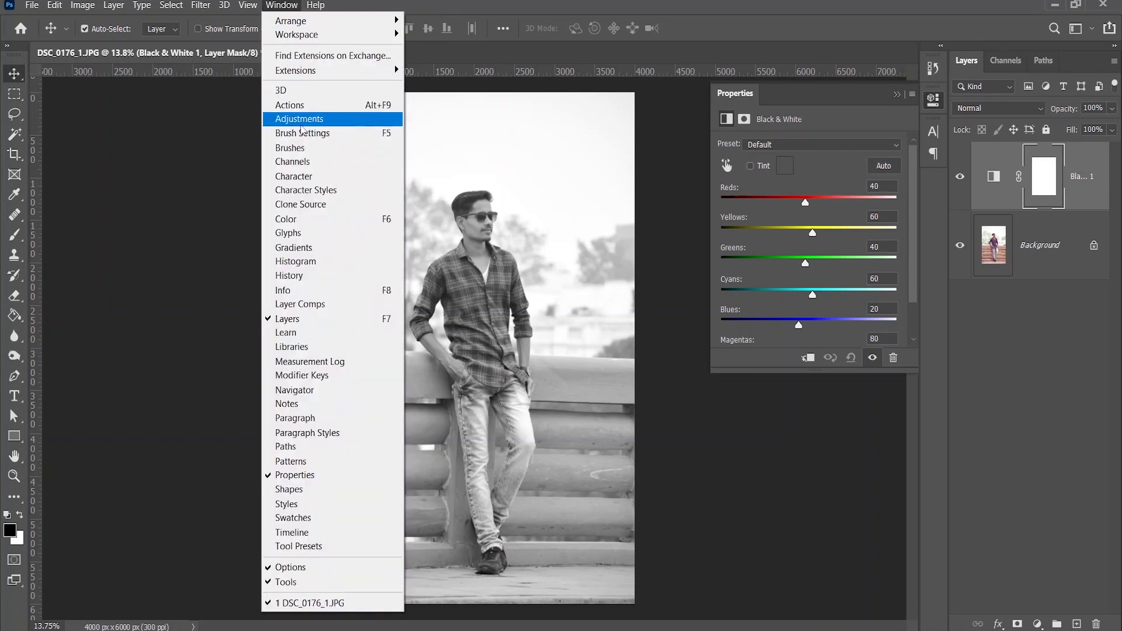
left_click(569, 2)
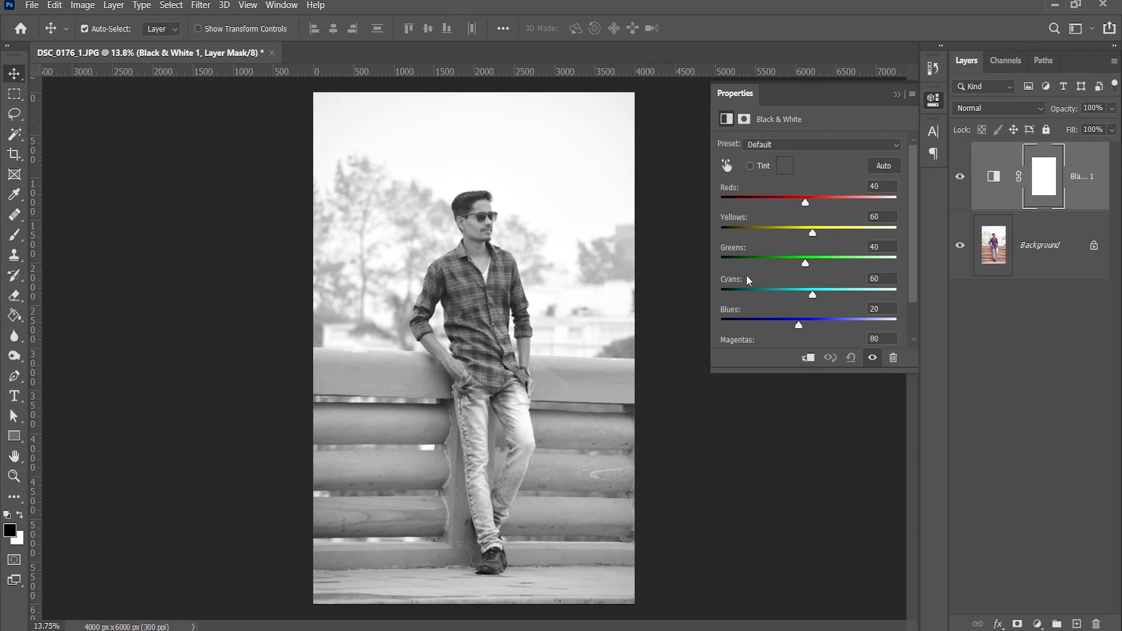
- Set the Black & White adjustment to Reds 94, Yellows -92, Greens -169, Cyans -12, Blues -90 and Magentas 110
mouse_move(910, 253)
left_mouse_down()
mouse_move(913, 288)
mouse_move(911, 265)
left_mouse_up()
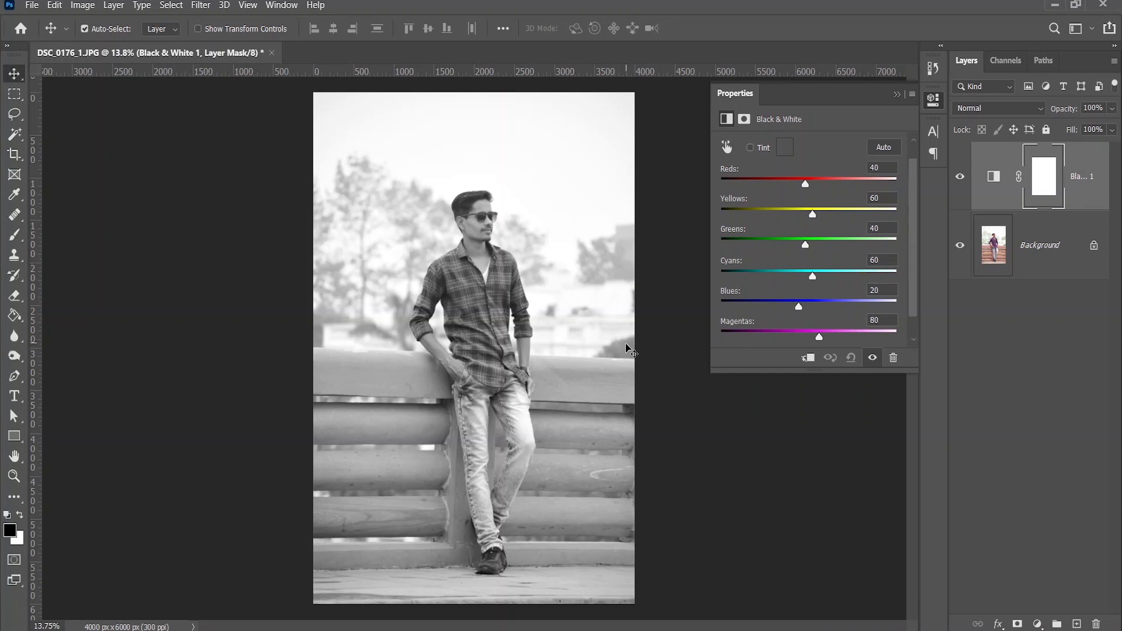
left_click_drag(805, 183, 850, 186)
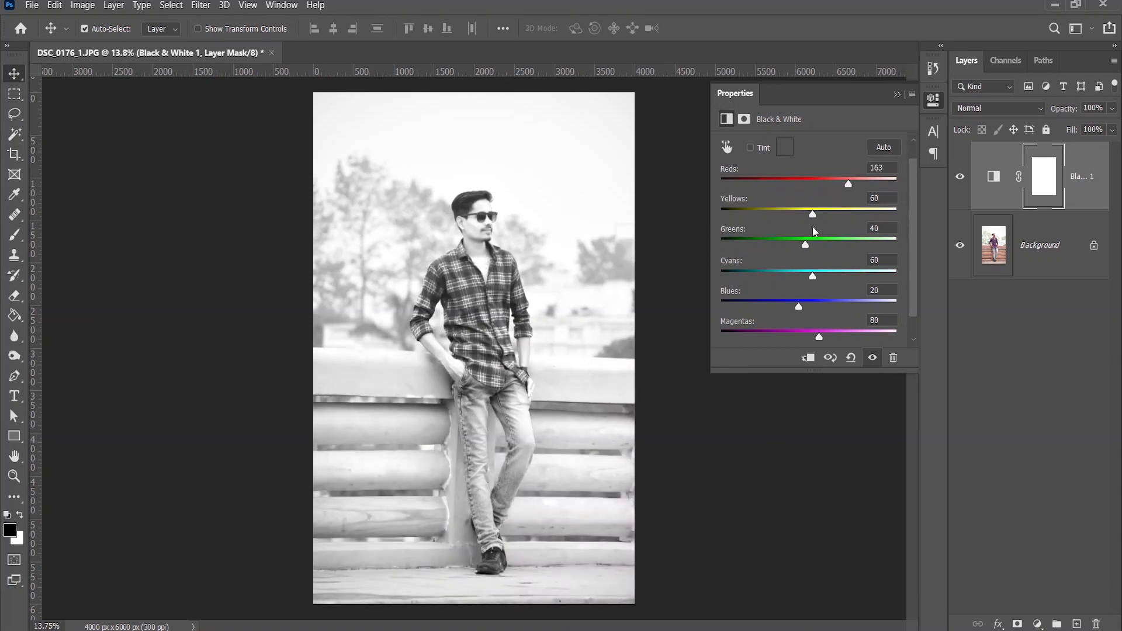
left_click(824, 183)
left_click_drag(813, 214, 733, 246)
left_click_drag(804, 275, 761, 311)
mouse_move(819, 341)
left_mouse_down()
mouse_move(874, 338)
mouse_move(790, 337)
mouse_move(828, 337)
left_mouse_up()
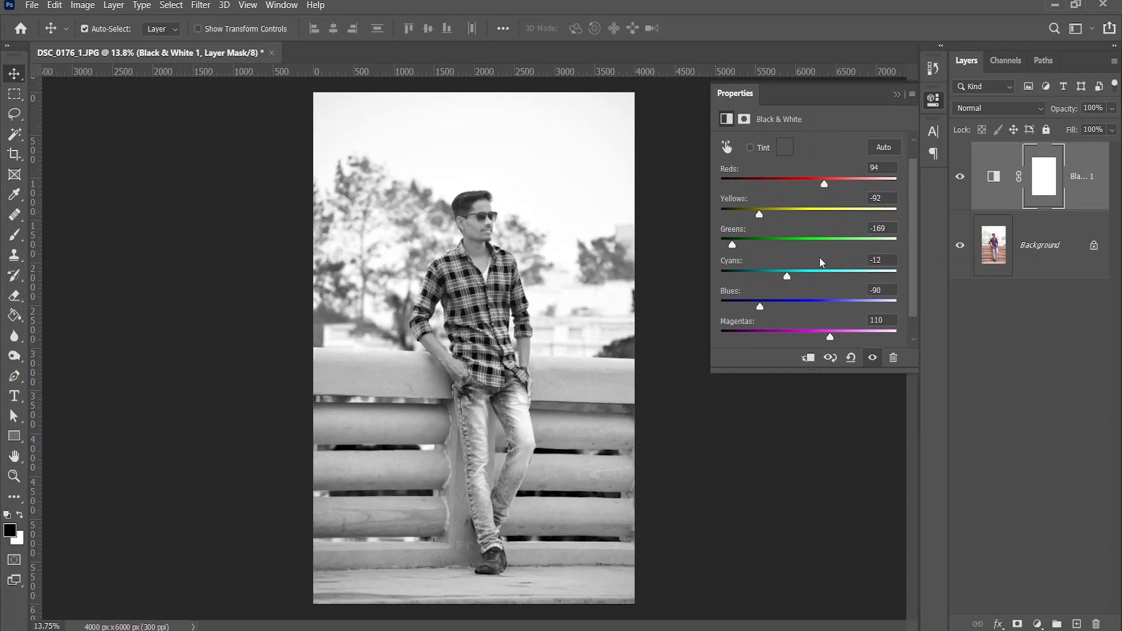
left_click(895, 96)
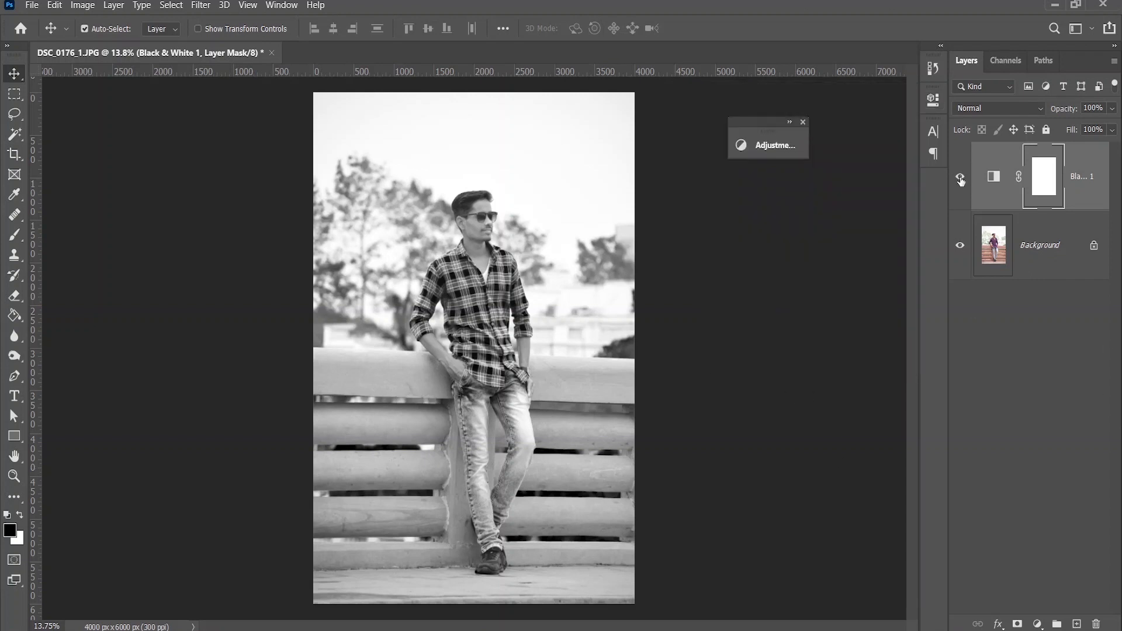
- Hide the Black & White layer and, on the Background layer, select the surroundings by inverting an automatic selection of the man
left_click(959, 178)
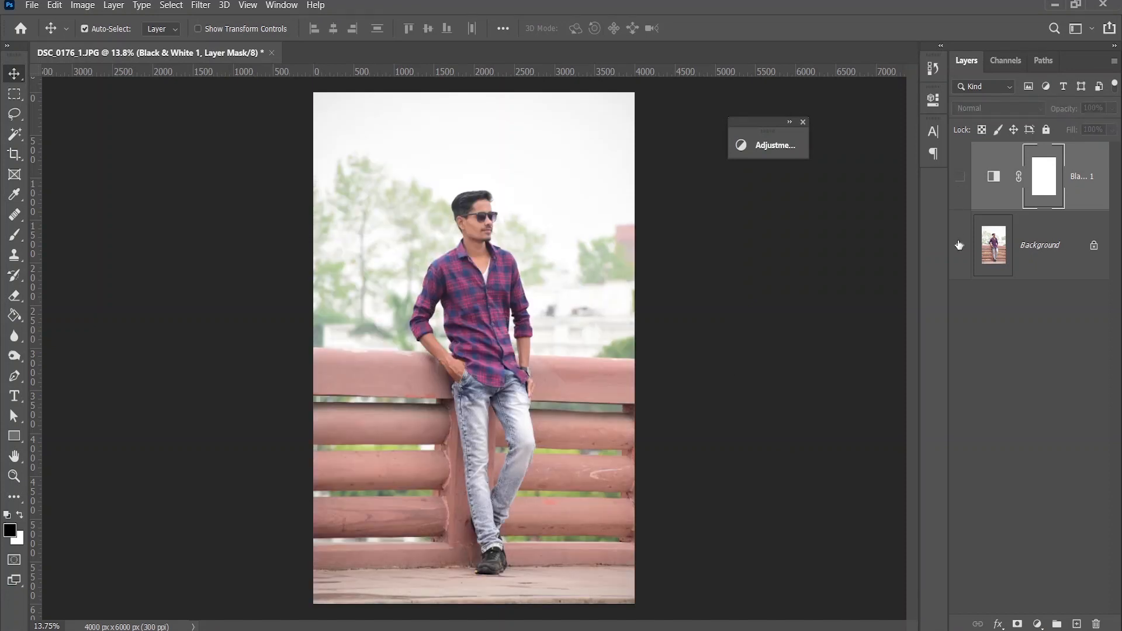
left_click(1009, 273)
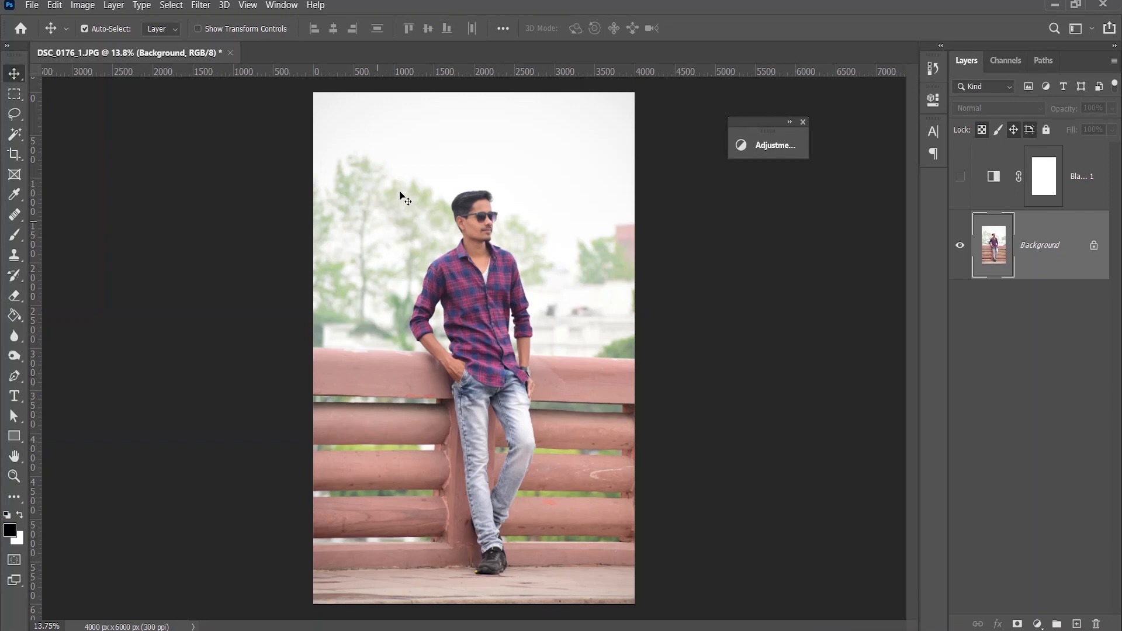
left_click(164, 7)
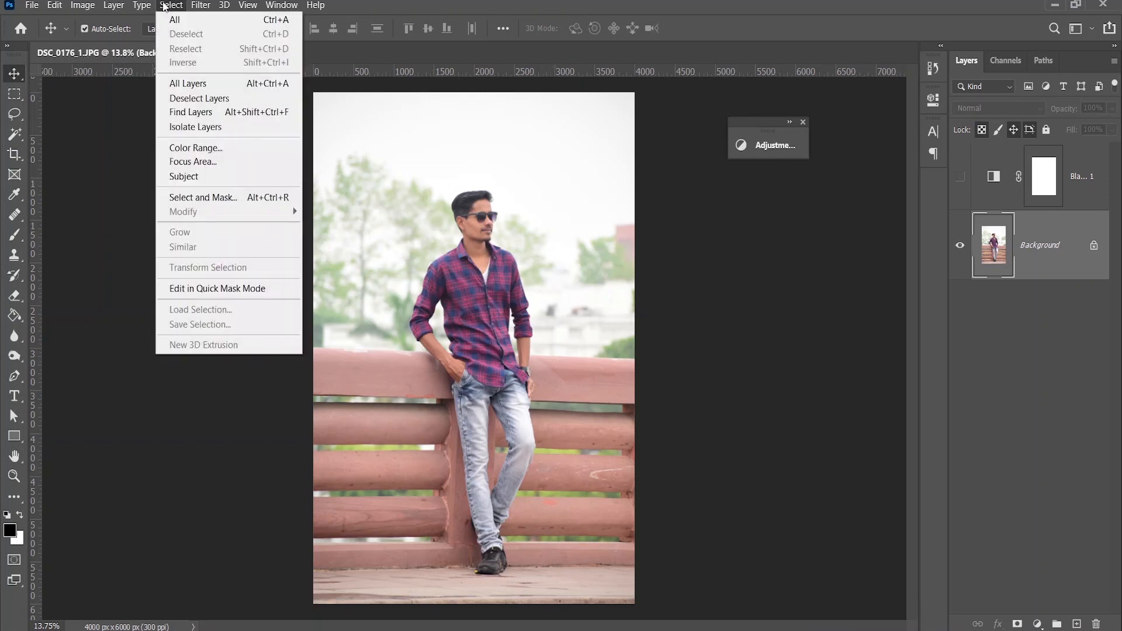
left_click(180, 178)
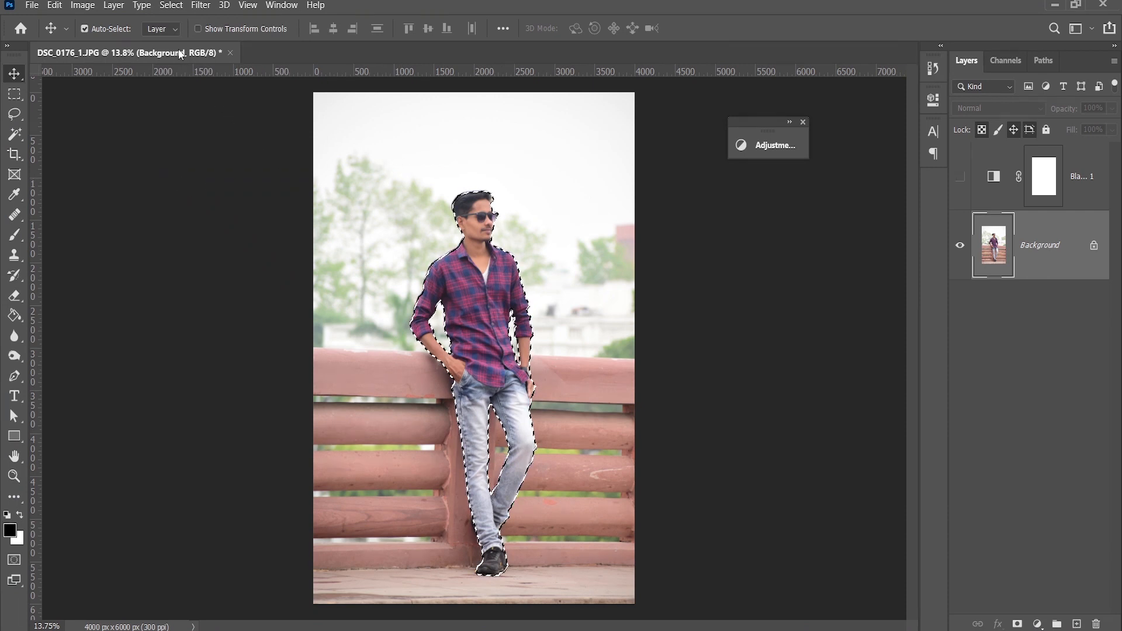
left_click(169, 6)
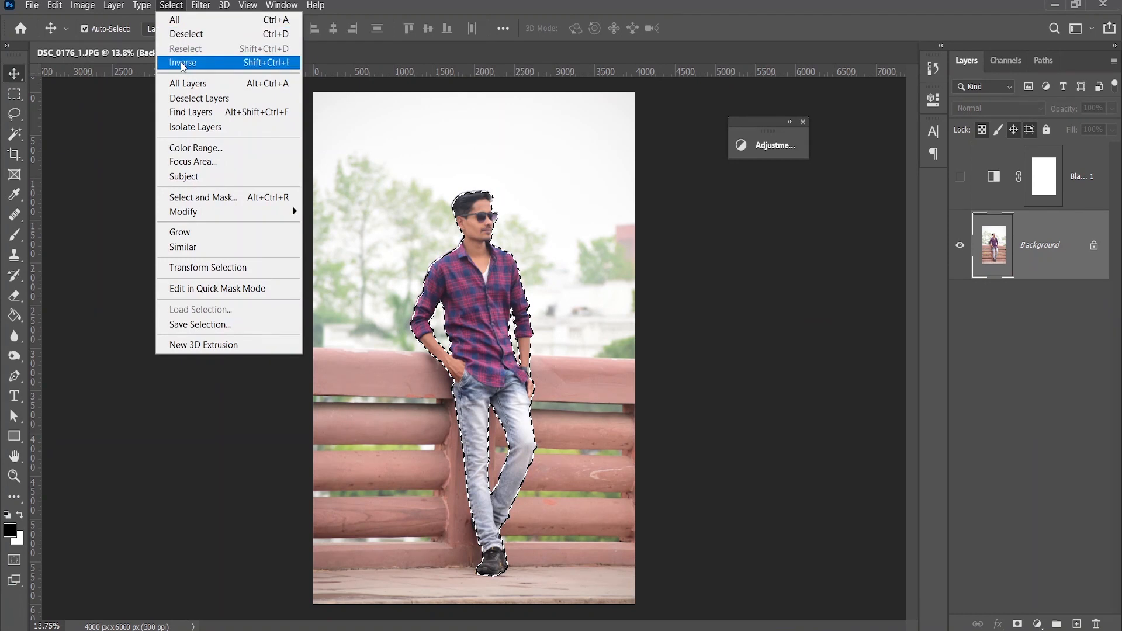
left_click(184, 61)
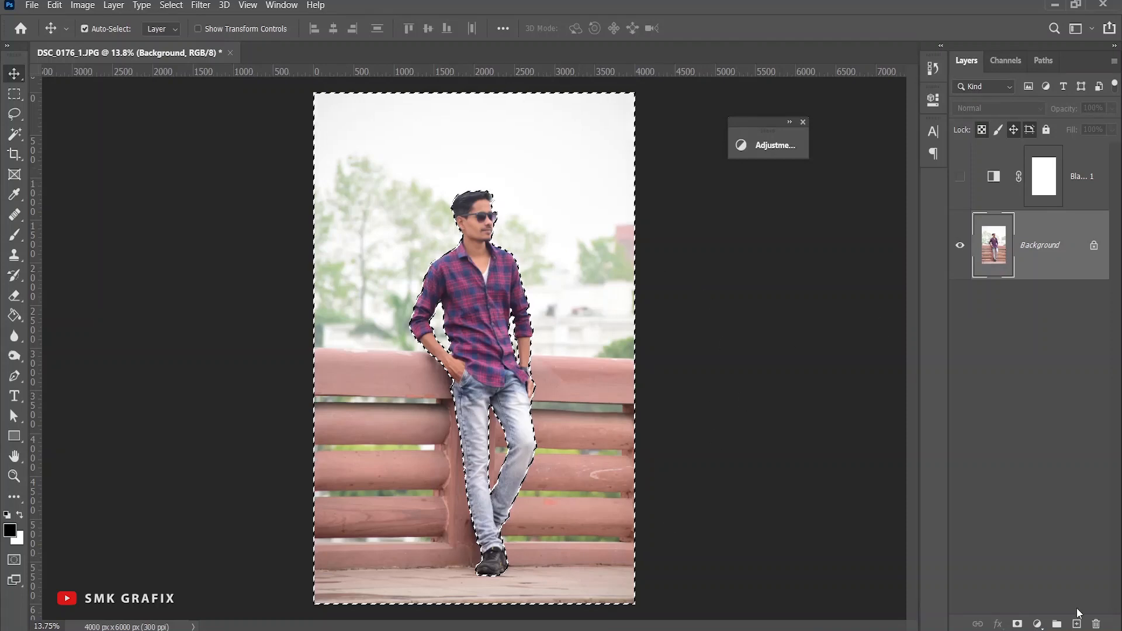
- Add a Color Balance layer from the selection, set its midtones to Cyan-Red -100, Magenta-Green +48 and Yellow-Blue -85, and show the Black & White layer
left_click(1038, 623)
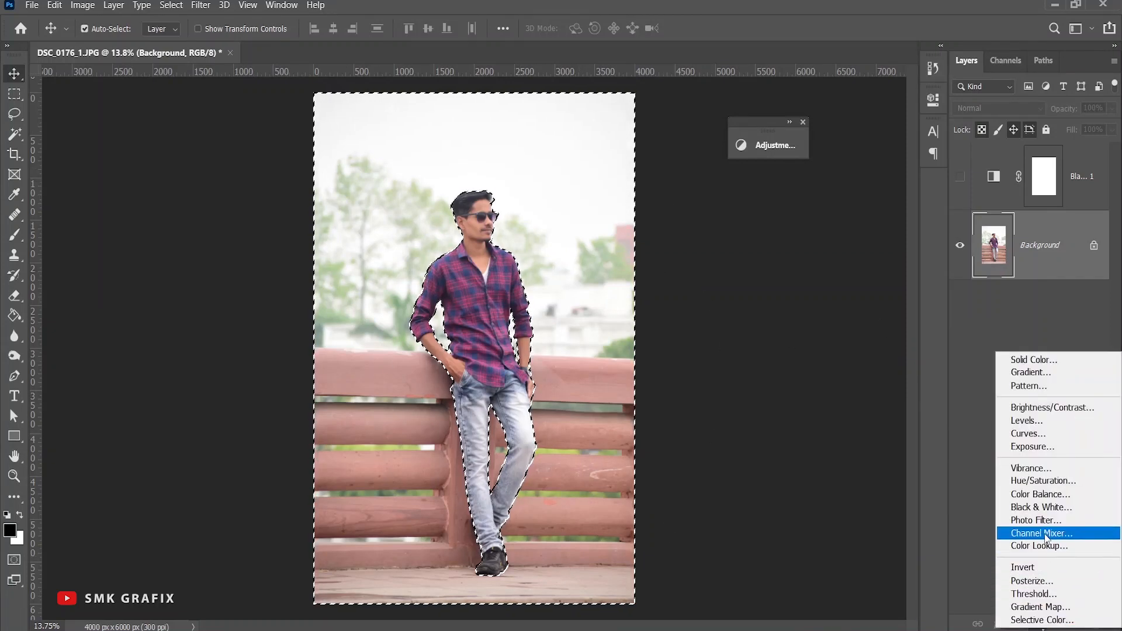
left_click(1043, 494)
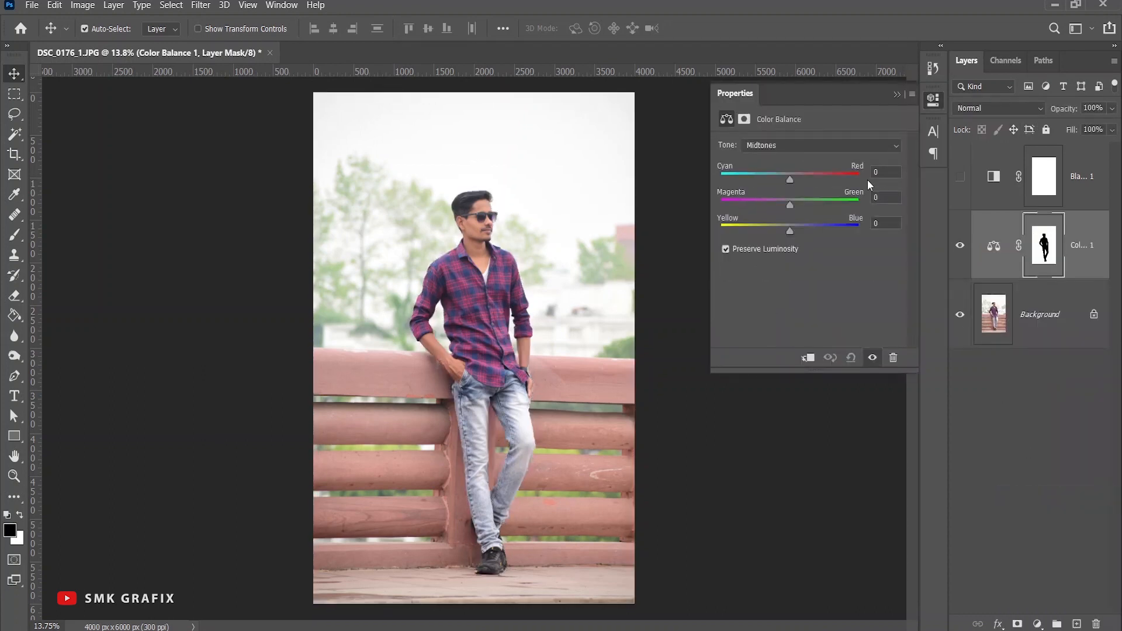
left_click(787, 179)
left_click_drag(787, 179, 747, 179)
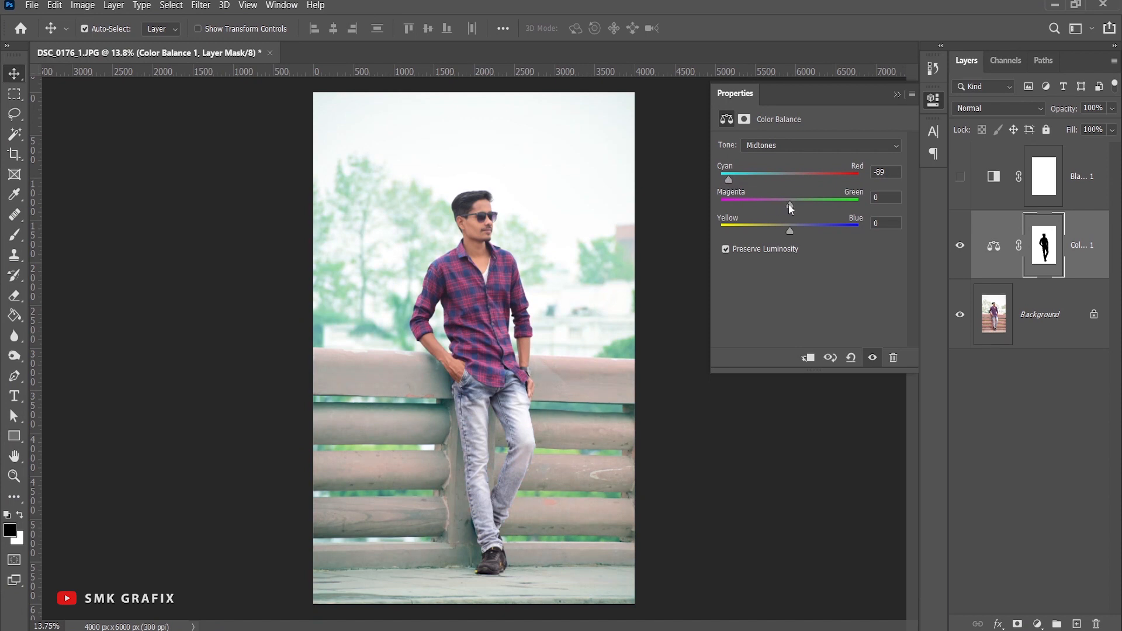
left_click_drag(790, 205, 728, 231)
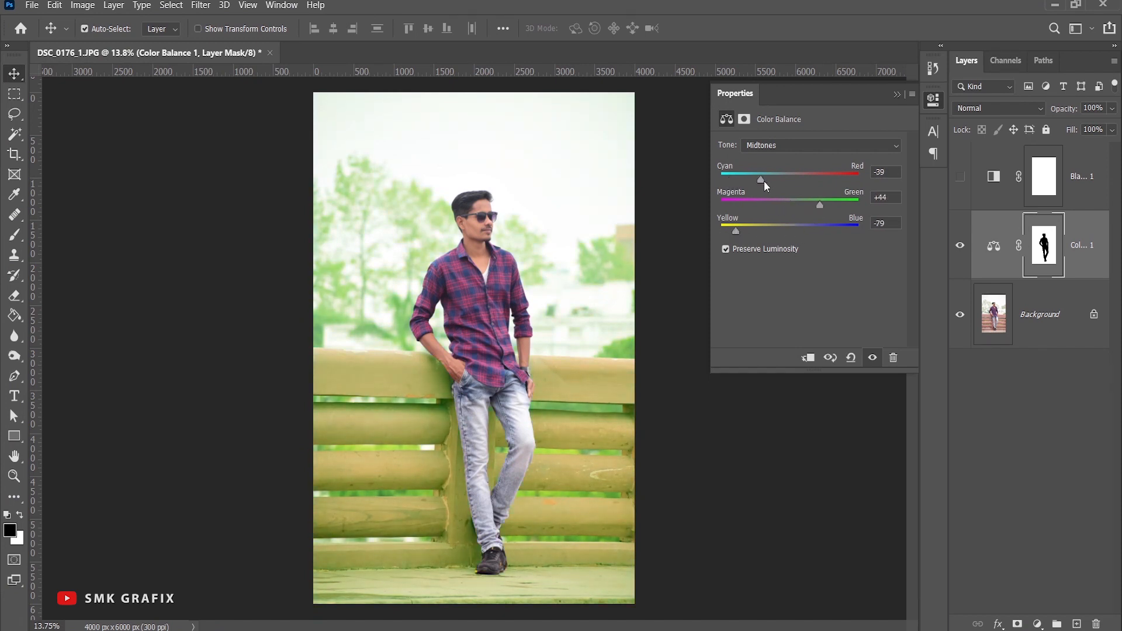
left_click_drag(737, 178, 720, 179)
mouse_move(819, 205)
left_mouse_down()
mouse_move(838, 206)
mouse_move(824, 209)
left_mouse_up()
left_click_drag(734, 232, 734, 232)
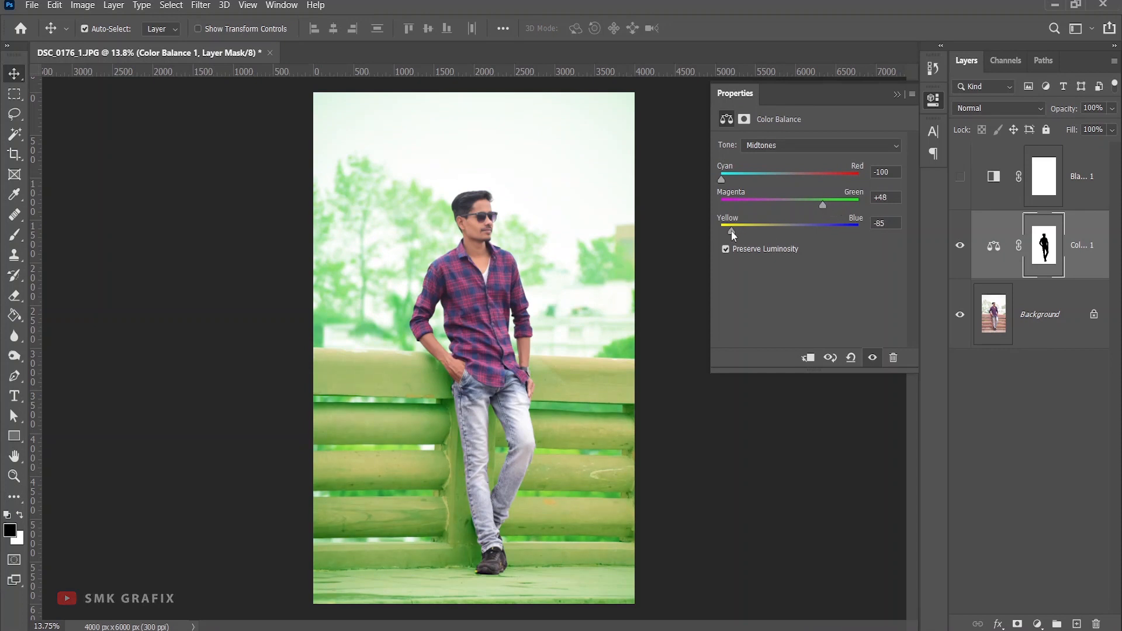
left_click(897, 94)
left_click(959, 177)
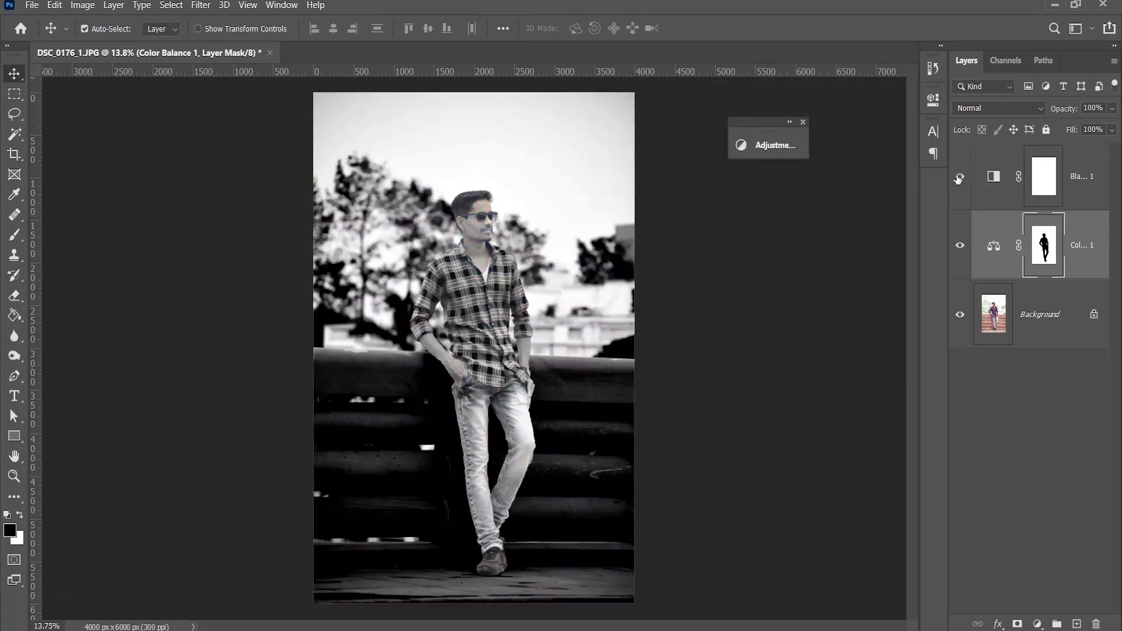
- Try moving the Black & White layer below the Color Balance layer and undo the move
left_click_drag(994, 178, 993, 269)
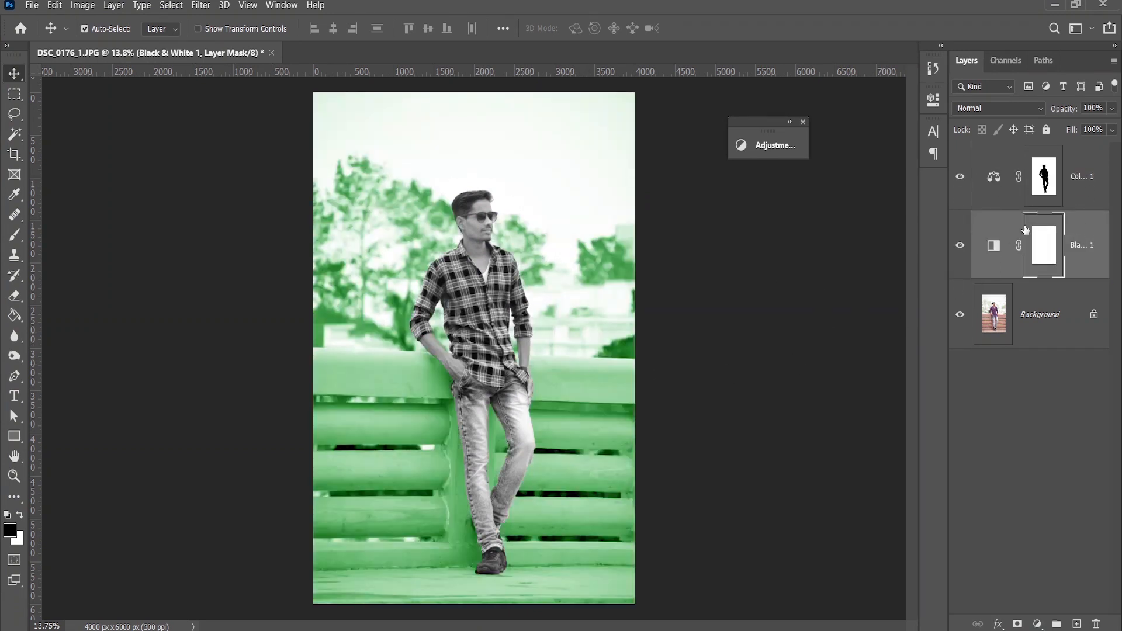
key("ctrl+z")
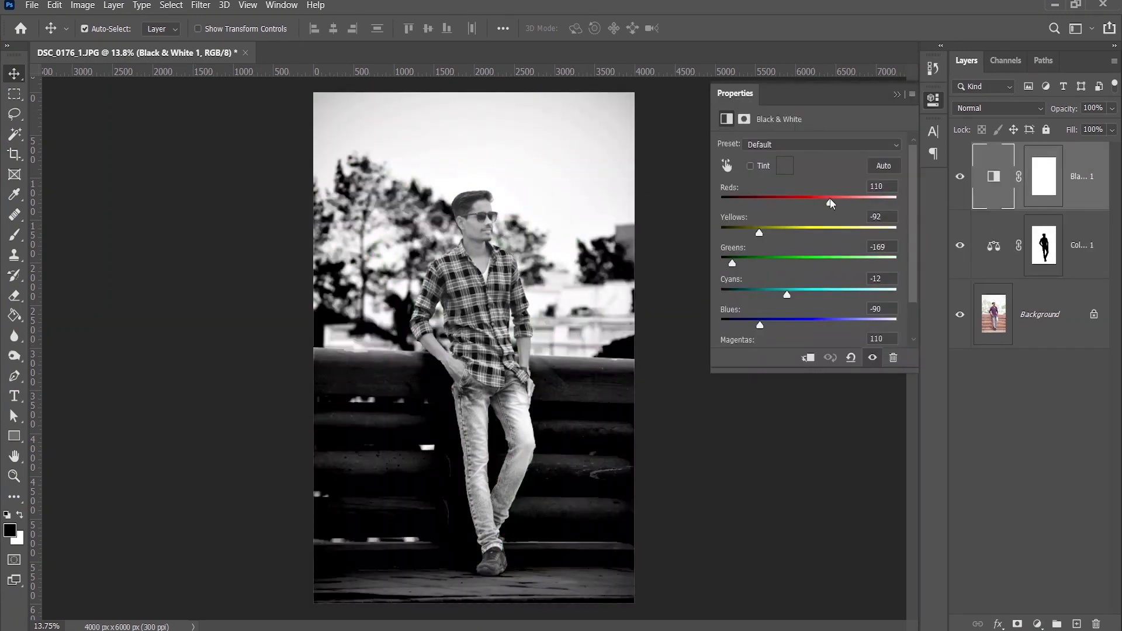
- Readjust the Black & White layer to Reds 131, Yellows 25, Greens -81, Cyans 21 and Blues -121
left_click_drag(823, 203, 824, 203)
left_click_drag(757, 234, 801, 238)
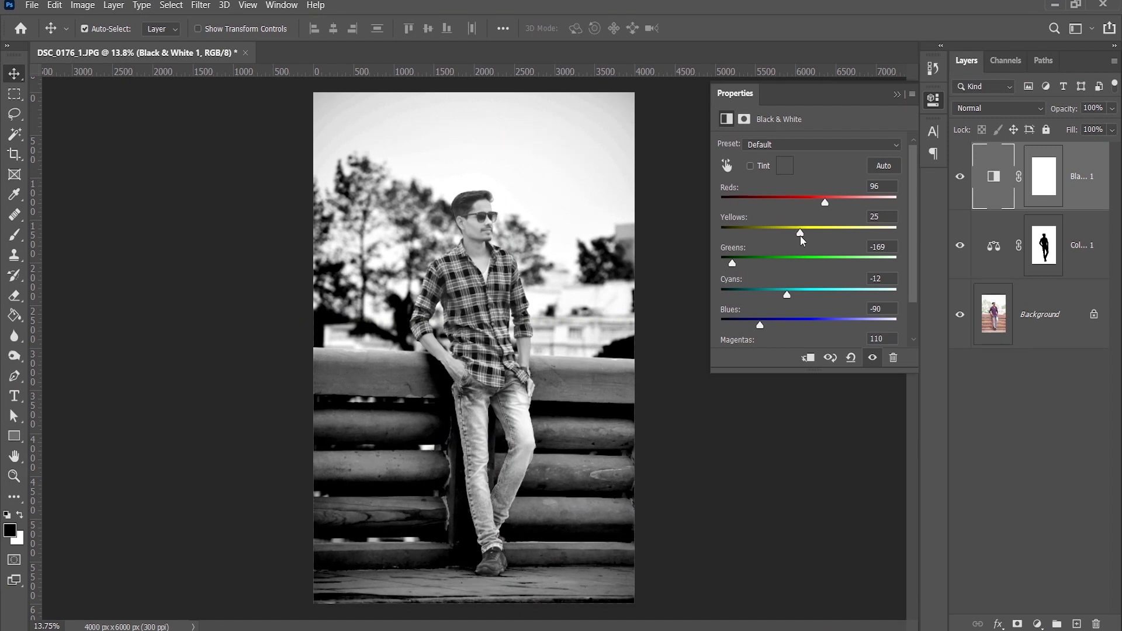
left_click_drag(739, 264, 798, 297)
mouse_move(760, 326)
left_mouse_down()
mouse_move(817, 327)
mouse_move(749, 327)
left_mouse_up()
mouse_move(767, 264)
left_mouse_down()
mouse_move(743, 266)
mouse_move(764, 264)
left_mouse_up()
left_click_drag(825, 203, 832, 203)
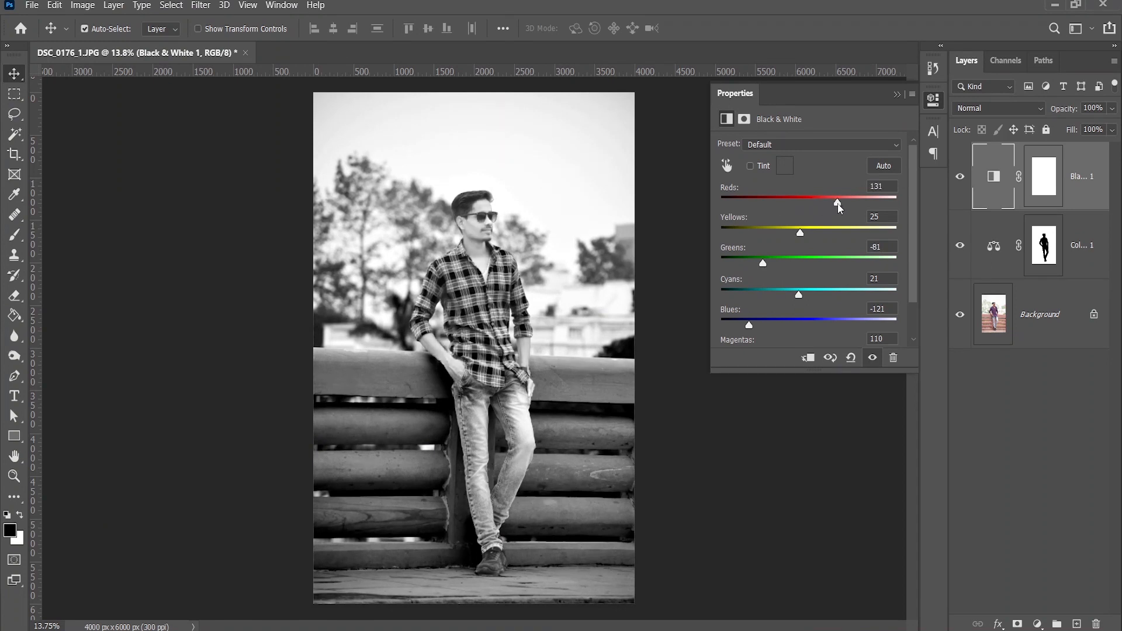
left_click(897, 94)
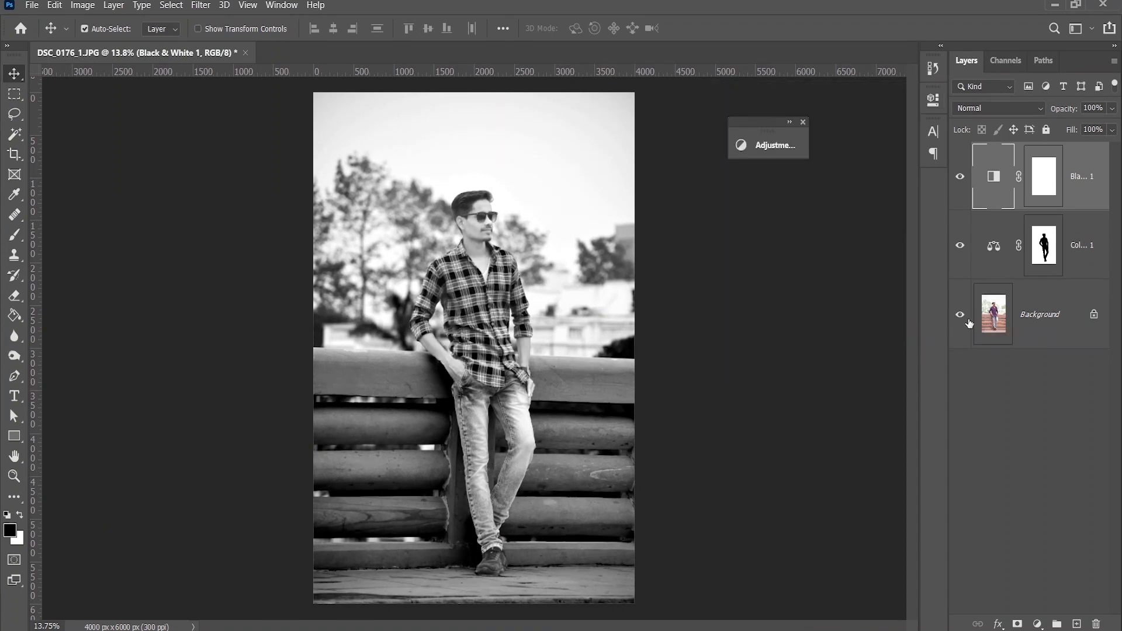
- Load the Color Balance mask as a selection and add a Hue/Saturation adjustment layer with it directly above the Background layer
key("ctrl")
left_click(1046, 253, "ctrl")
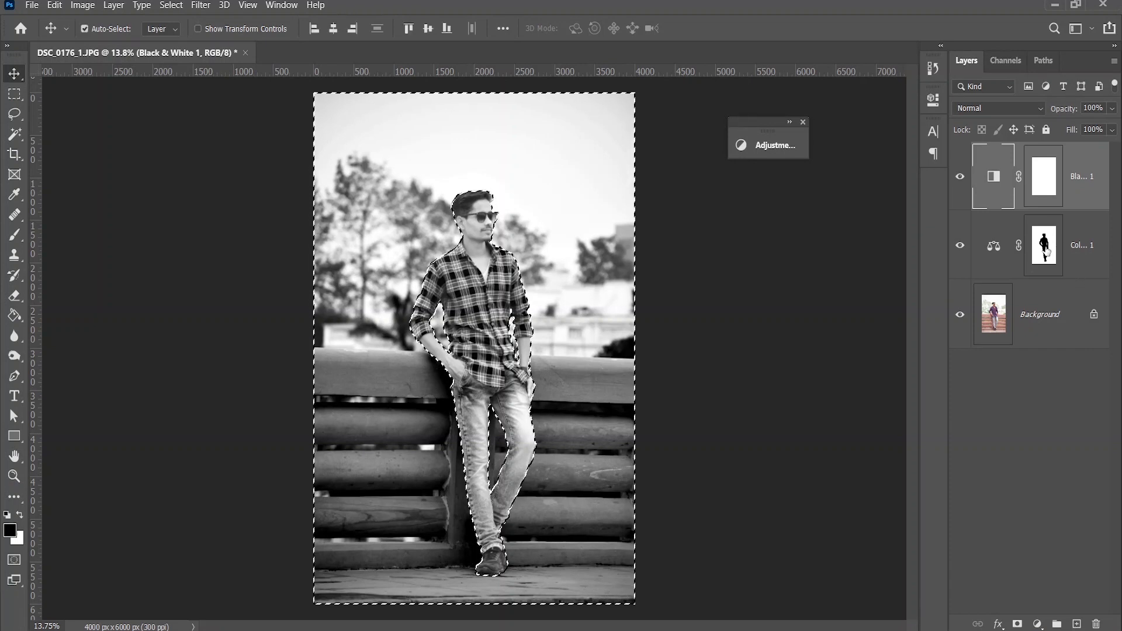
left_click(1001, 312)
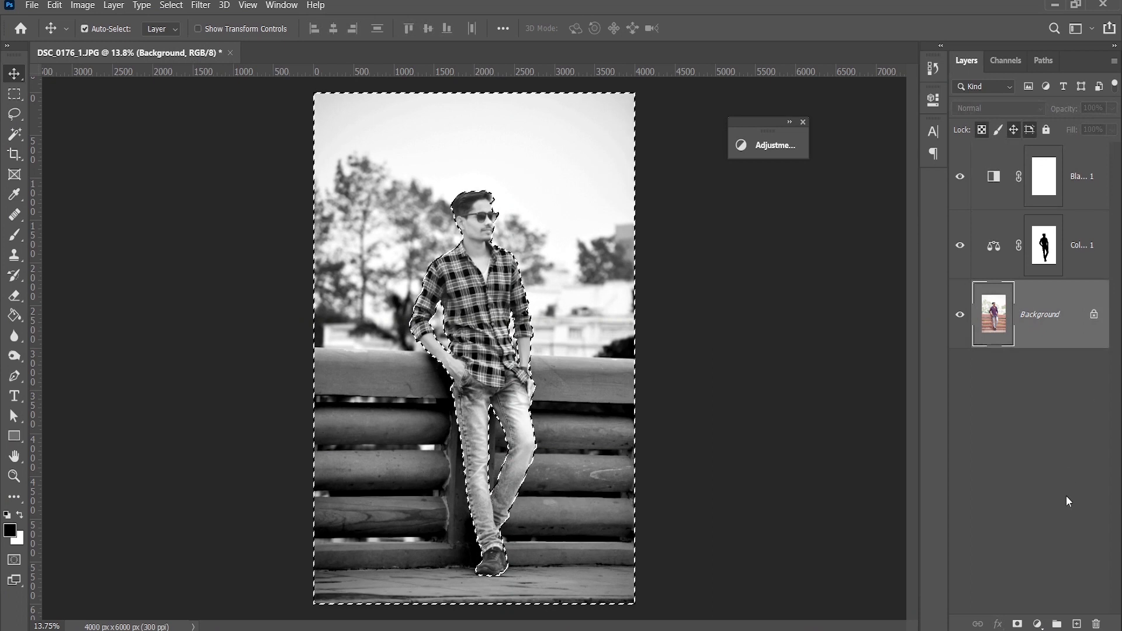
left_click(1037, 624)
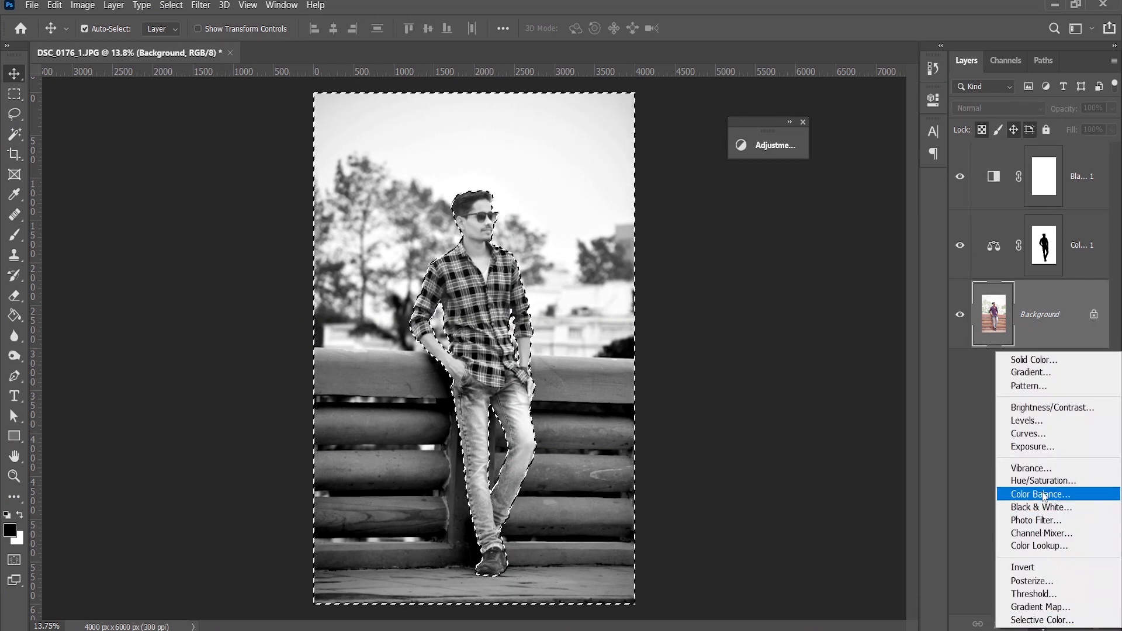
left_click(1043, 481)
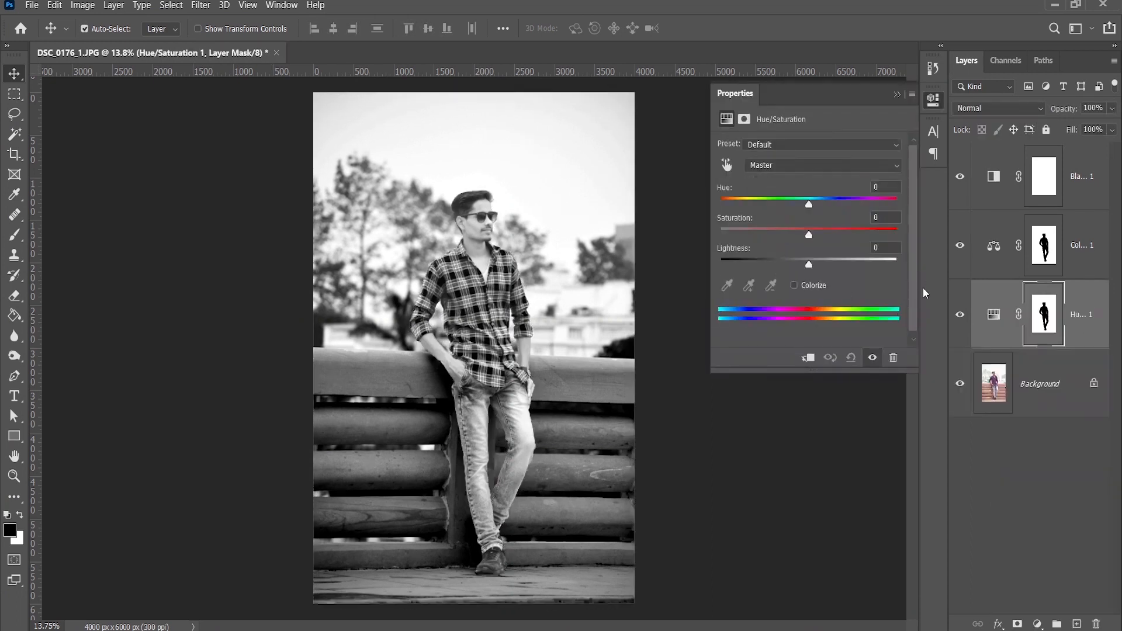
- Hide the Black & White and Color Balance layers, then sample the wall's reds in the Hue/Saturation layer and set their Hue to +96
left_click(960, 177)
left_click(960, 246)
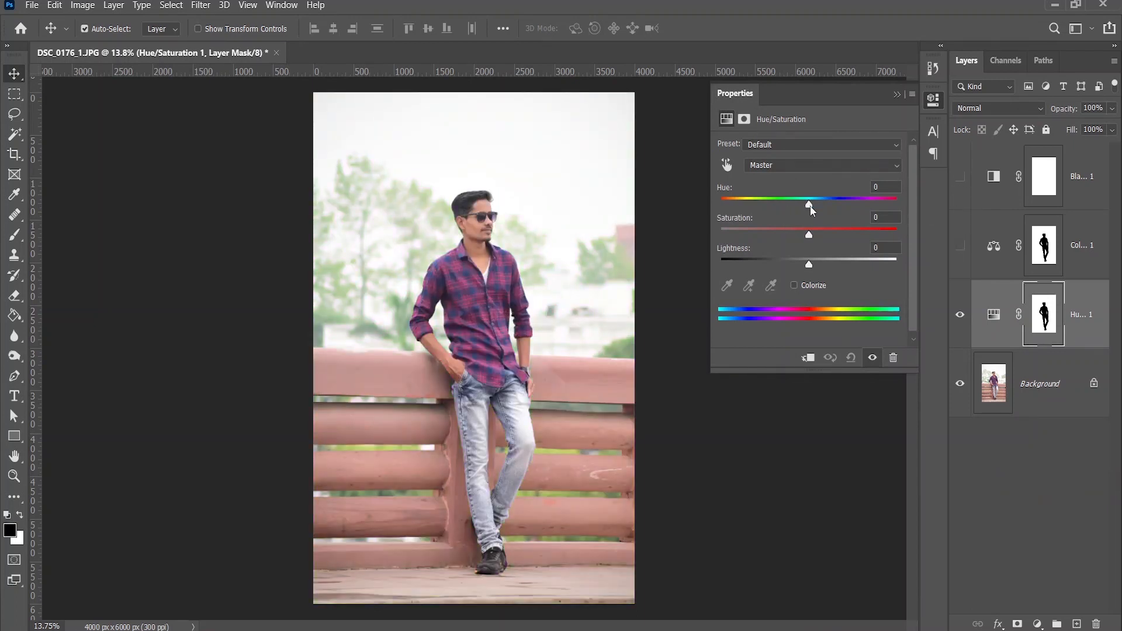
left_click(729, 166)
left_click(571, 373)
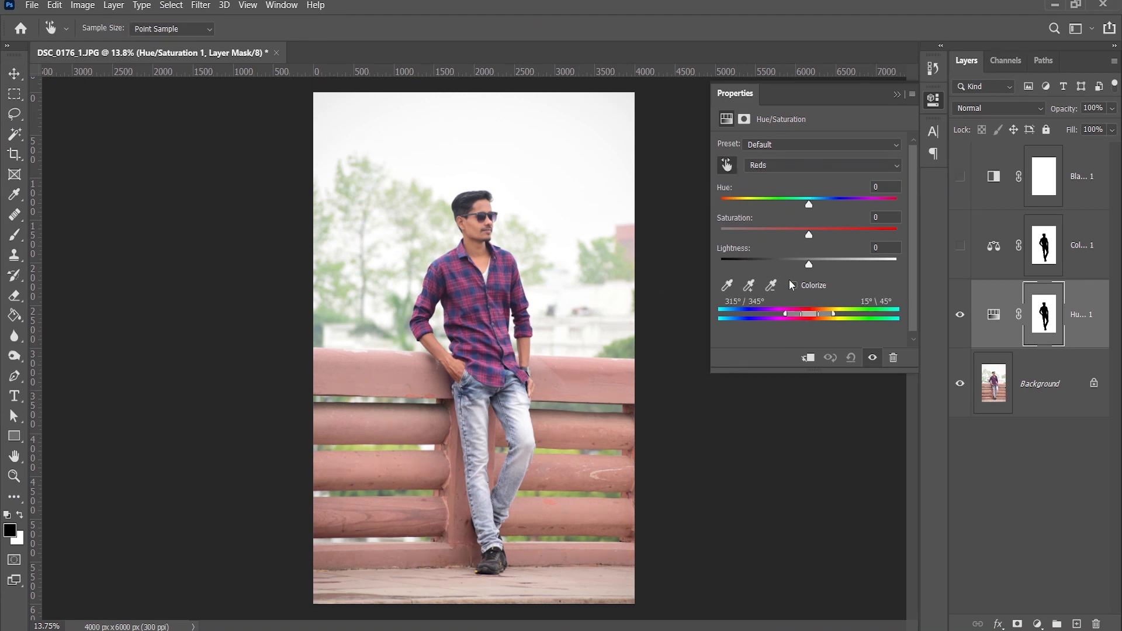
left_click_drag(810, 204, 867, 205)
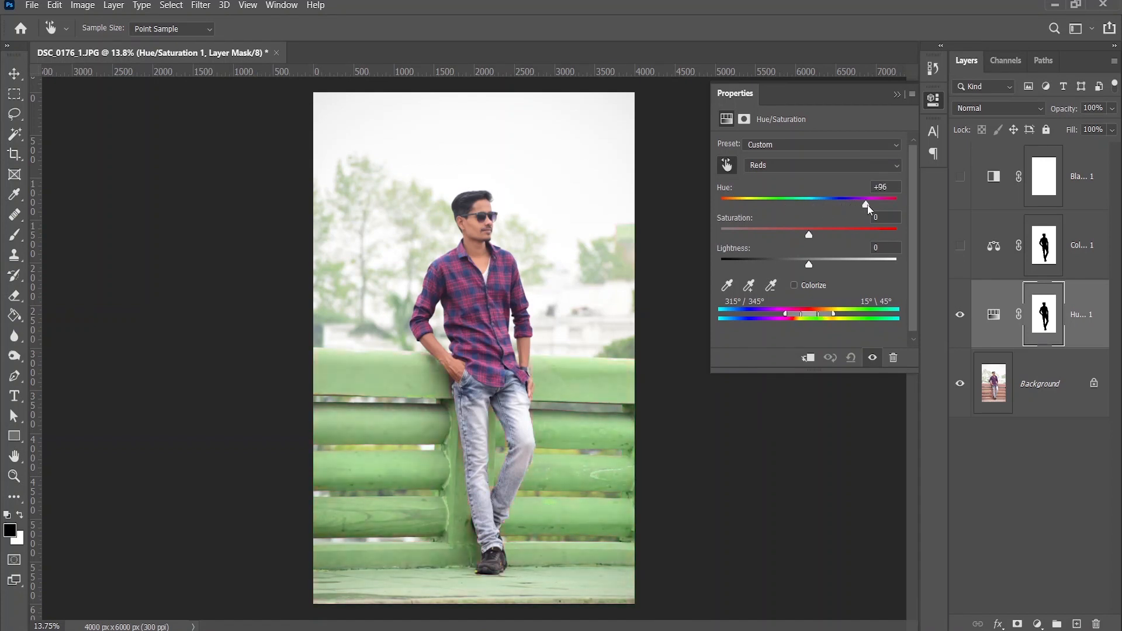
- Show the Color Balance and Black & White layers again
left_click(897, 94)
left_click(961, 246)
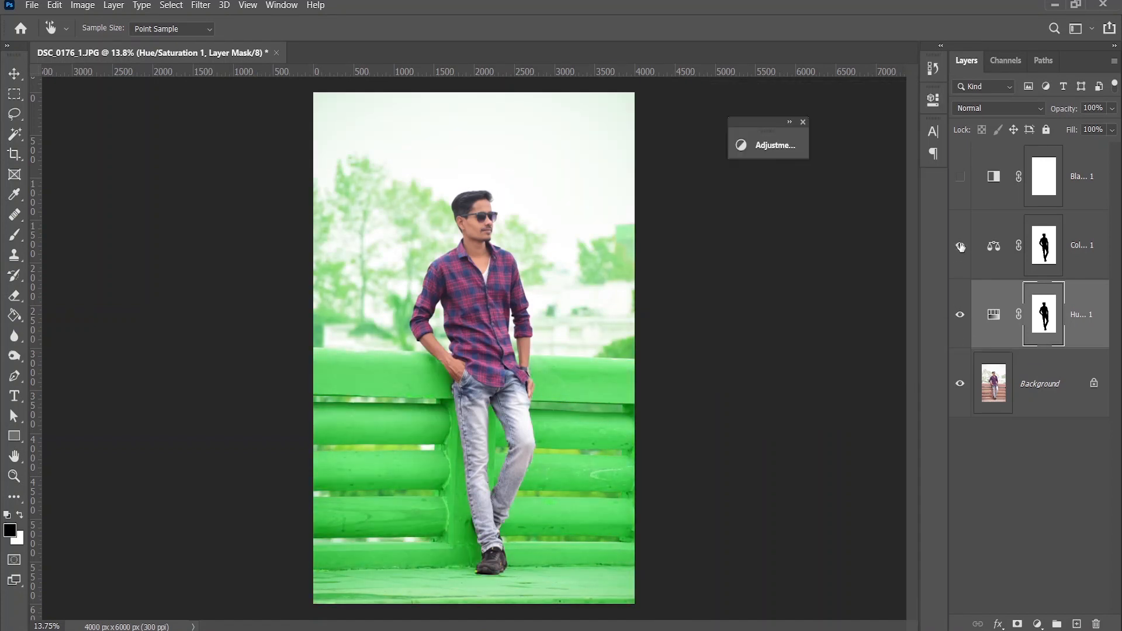
left_click(959, 177)
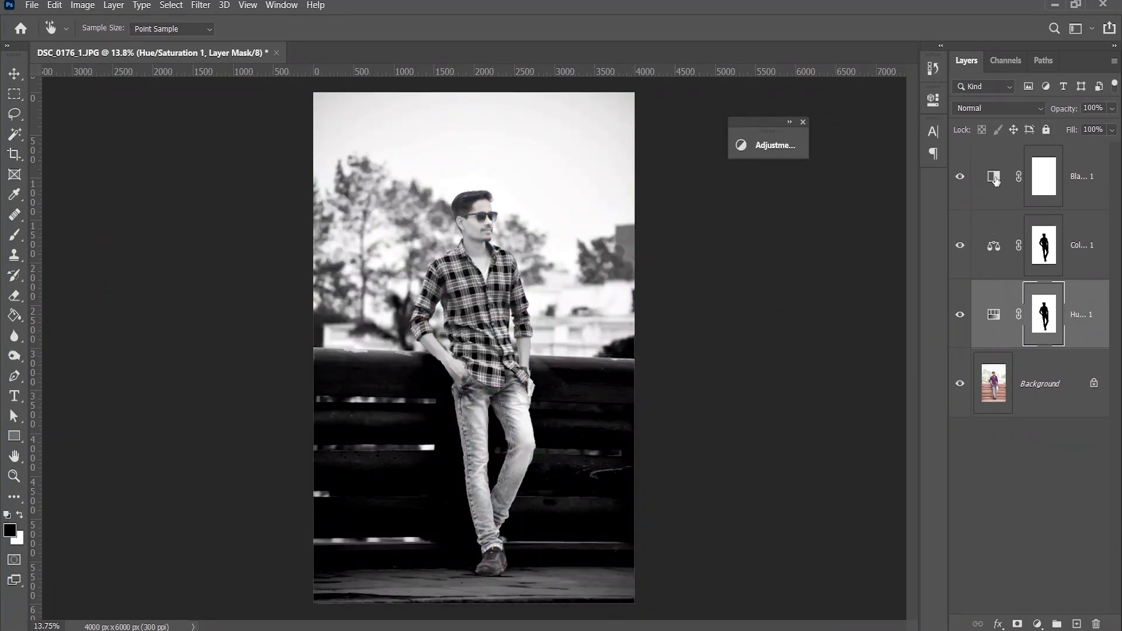
- Readjust the Black & White layer to Reds 96, Yellows 27 and Greens -31, and lower its Blues and Cyans
double_click(996, 180)
mouse_move(763, 266)
left_mouse_down()
mouse_move(796, 266)
mouse_move(779, 267)
left_mouse_up()
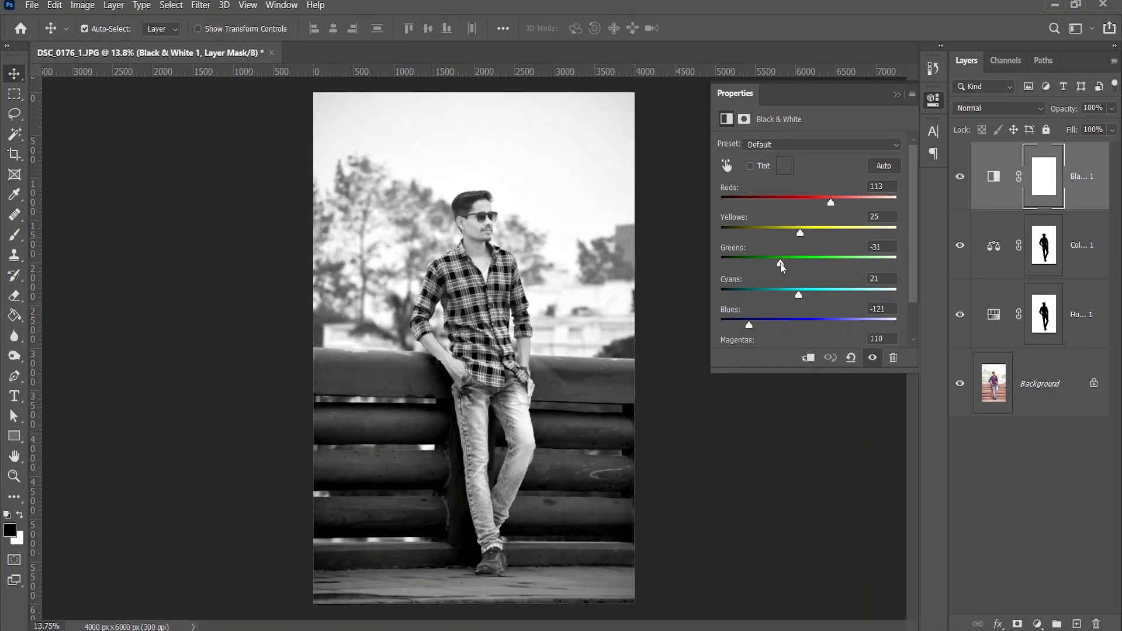
left_click_drag(830, 203, 823, 204)
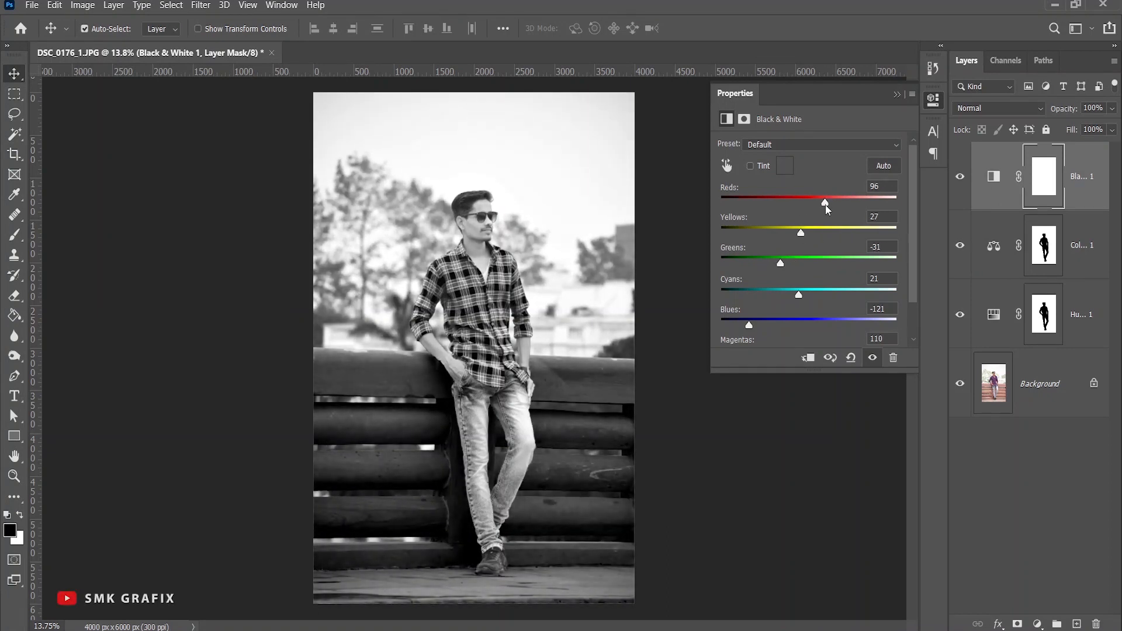
left_click_drag(750, 325, 725, 325)
left_click_drag(798, 295, 785, 296)
left_click(897, 94)
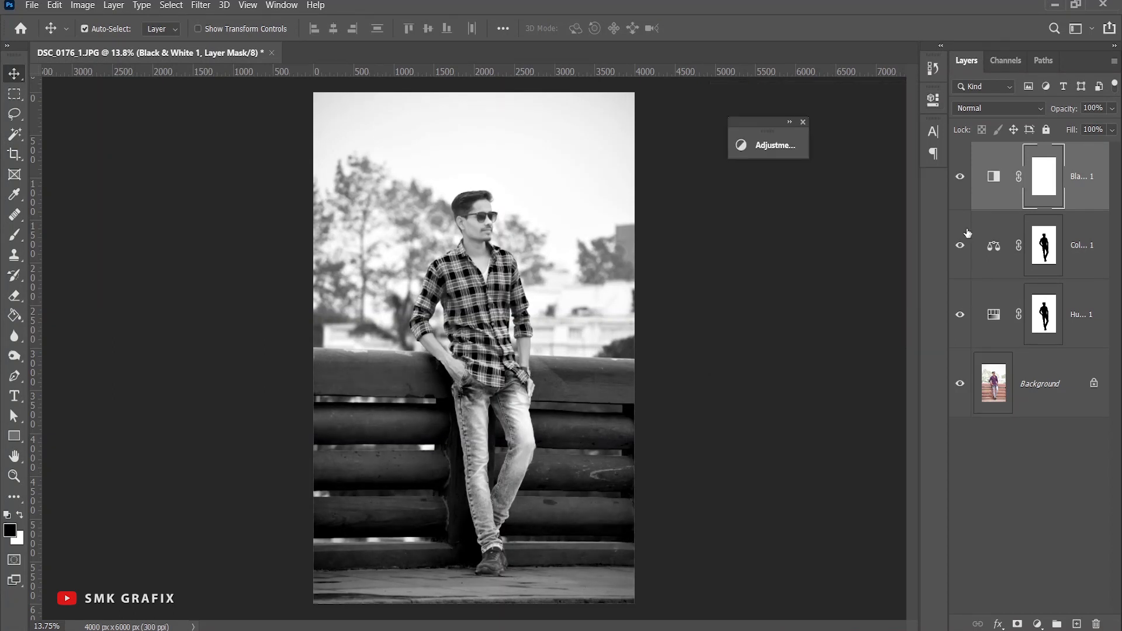
- Add High Contrast and Black & White text layers across the sky, changing the second line's font and moving it closer beneath the first
left_click(393, 139)
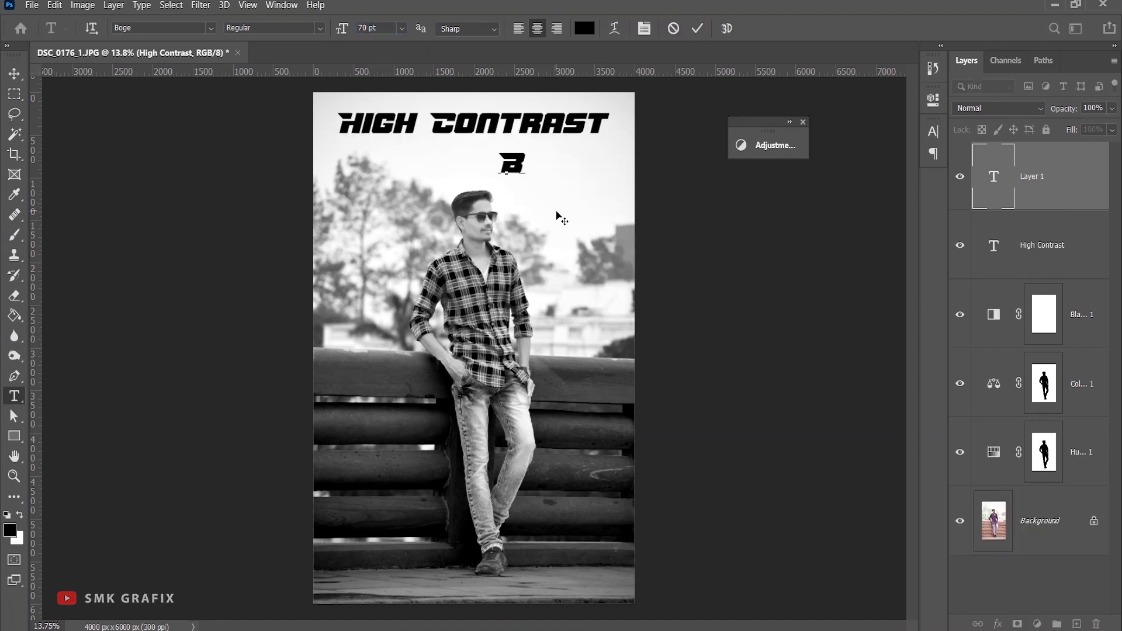
type("lack & White")
key("ctrl+a")
left_click(211, 28)
scroll(296, 254, "down", 5)
scroll(297, 363, "down", 10)
left_click(175, 348)
left_click(178, 206)
left_click(14, 74)
left_click_drag(490, 165, 519, 152)
- Try a different font for the Black & White text
left_click(14, 396)
left_click(538, 153)
key("ctrl+a")
left_click(211, 28)
scroll(358, 227, "down", 3)
scroll(374, 289, "down", 5)
scroll(384, 357, "down", 12)
left_click(377, 384)
- Set the Black & White text in the Reey font and reduce its size to fit within the photo beneath the High Contrast title
left_click(211, 28)
scroll(389, 436, "down", 20)
scroll(356, 379, "down", 20)
scroll(364, 449, "down", 20)
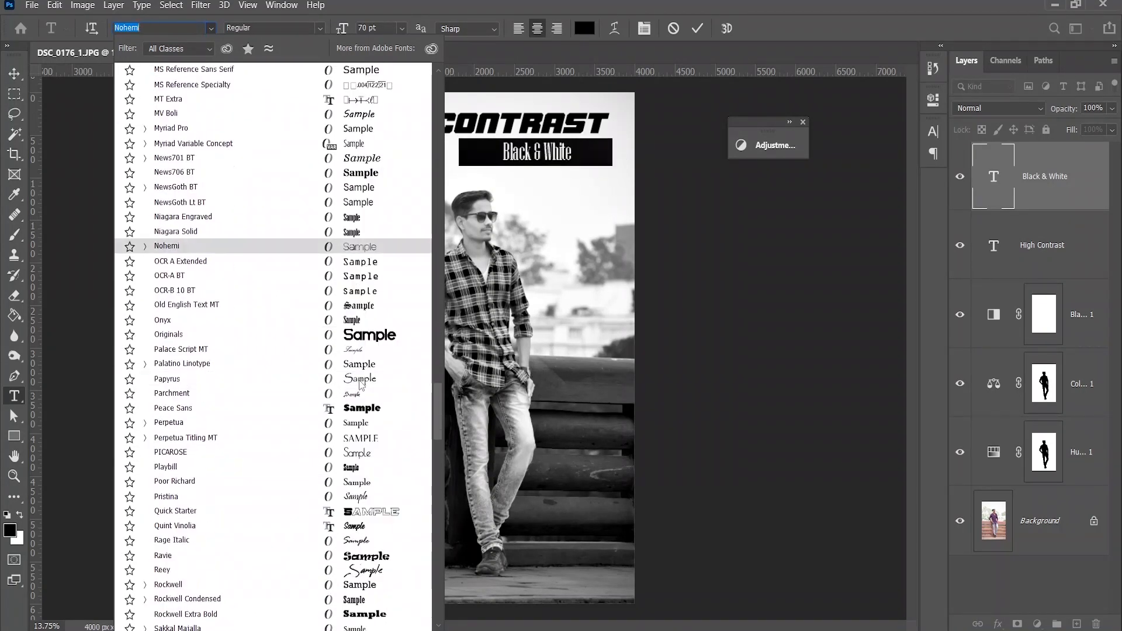
scroll(363, 468, "down", 5)
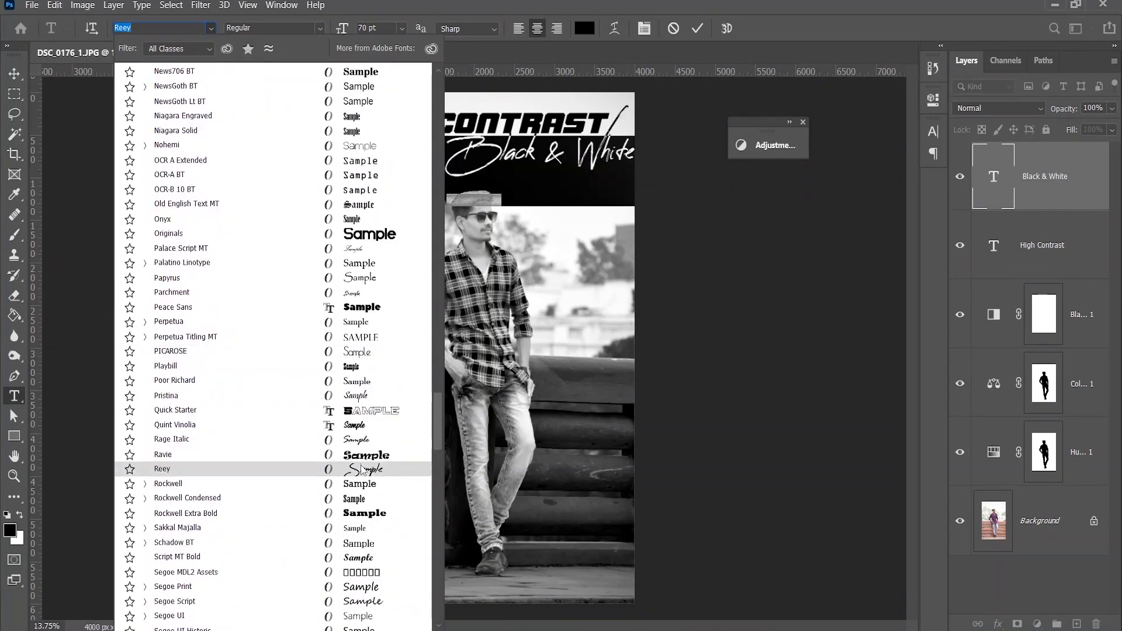
left_click(362, 469)
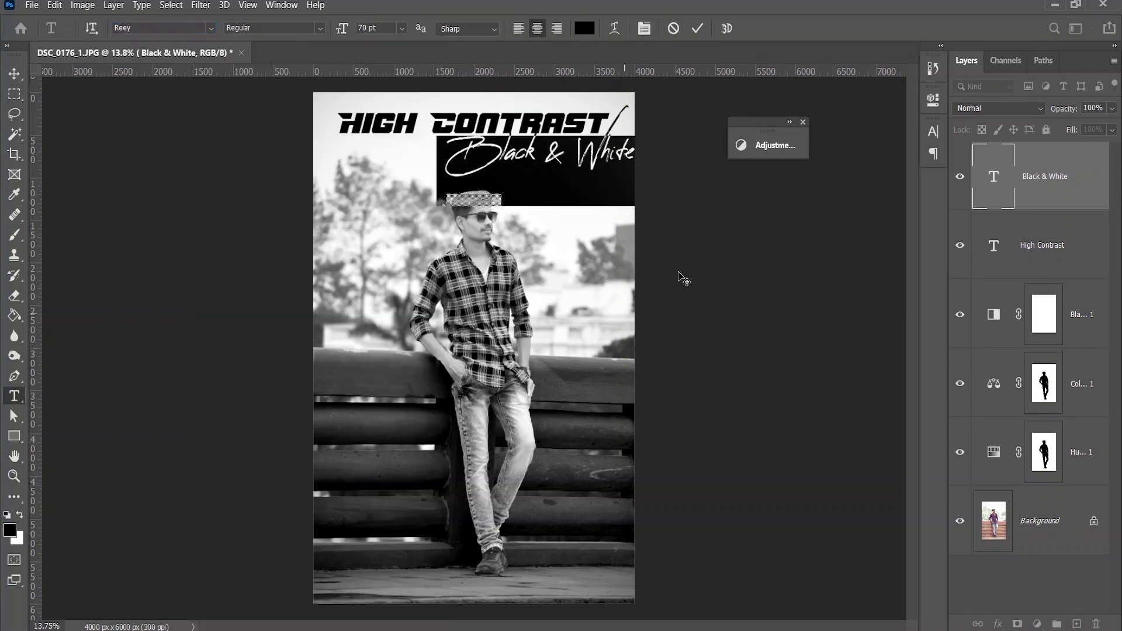
left_click(699, 29)
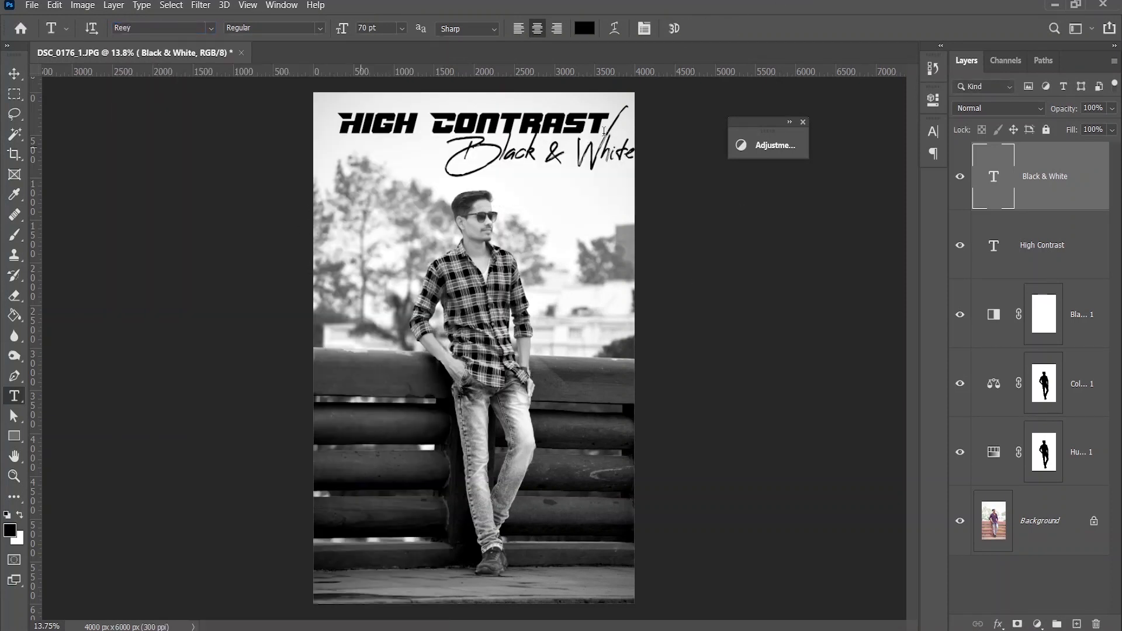
triple_click(525, 153)
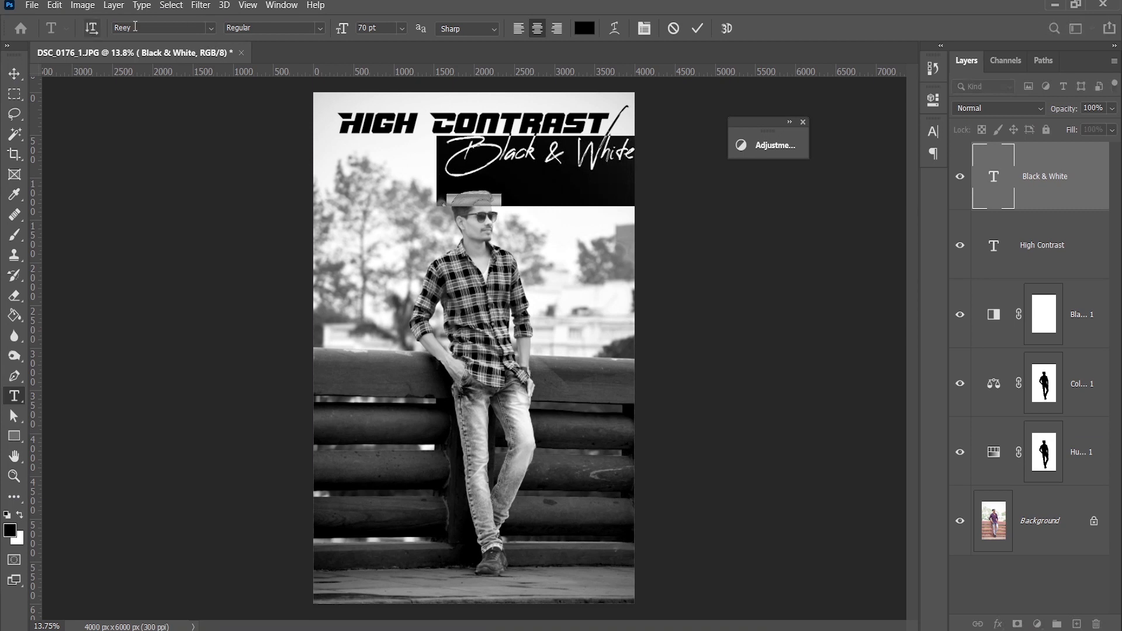
left_click_drag(343, 29, 337, 32)
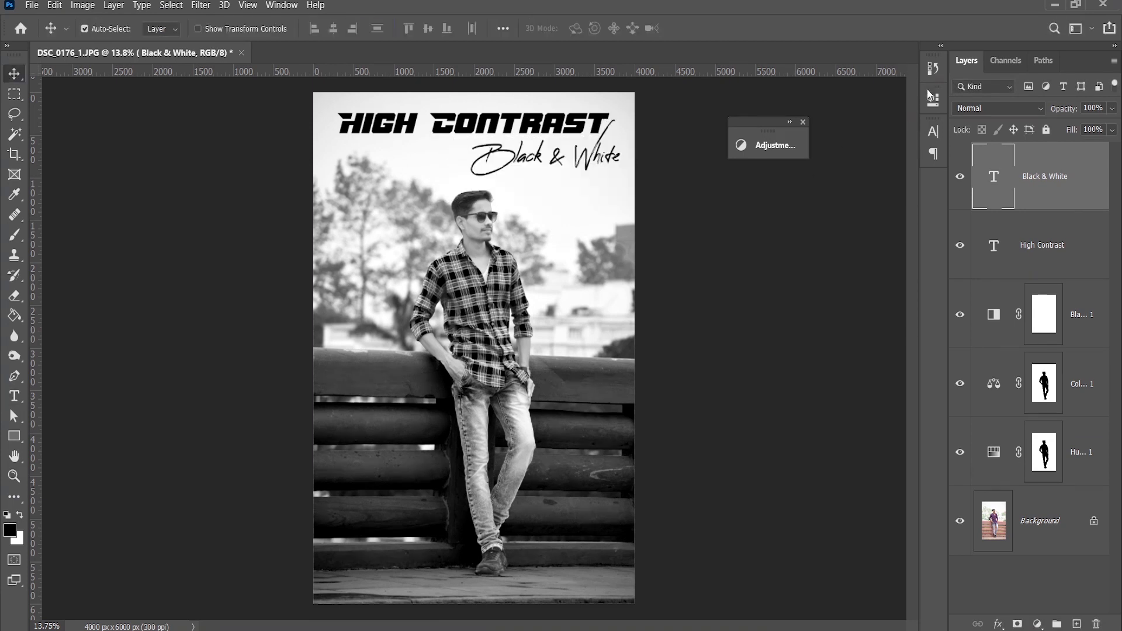
- Compare the original photo with the edited result through the history, returning to the latest Modify Black & White Layer state
left_click(931, 70)
left_click_drag(912, 152, 913, 208)
left_click(897, 96)
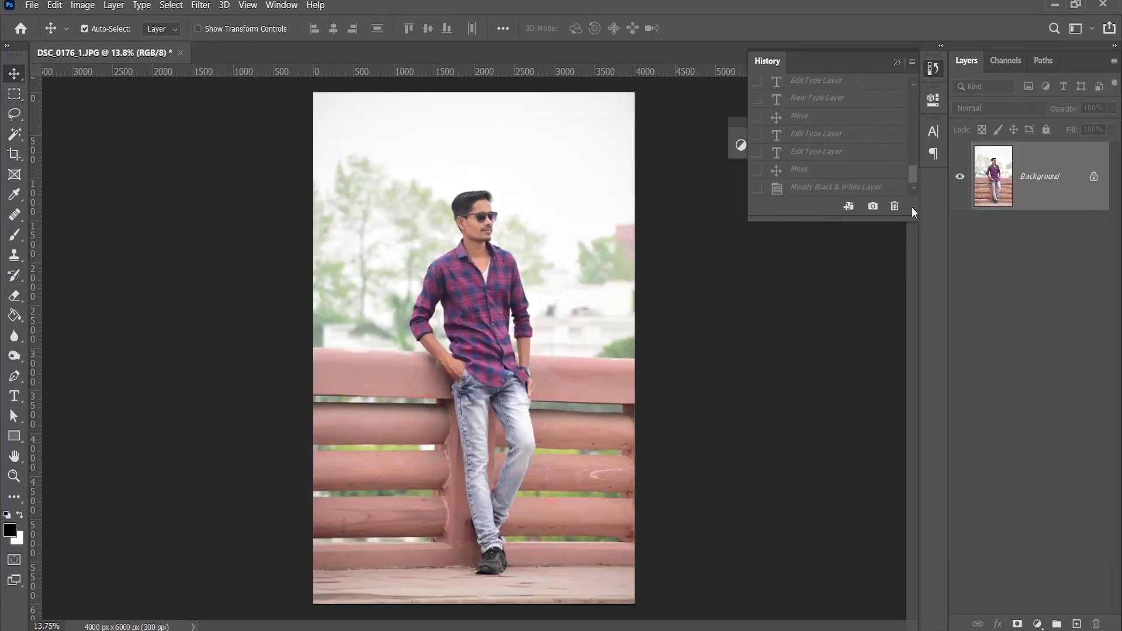
left_click(817, 188)
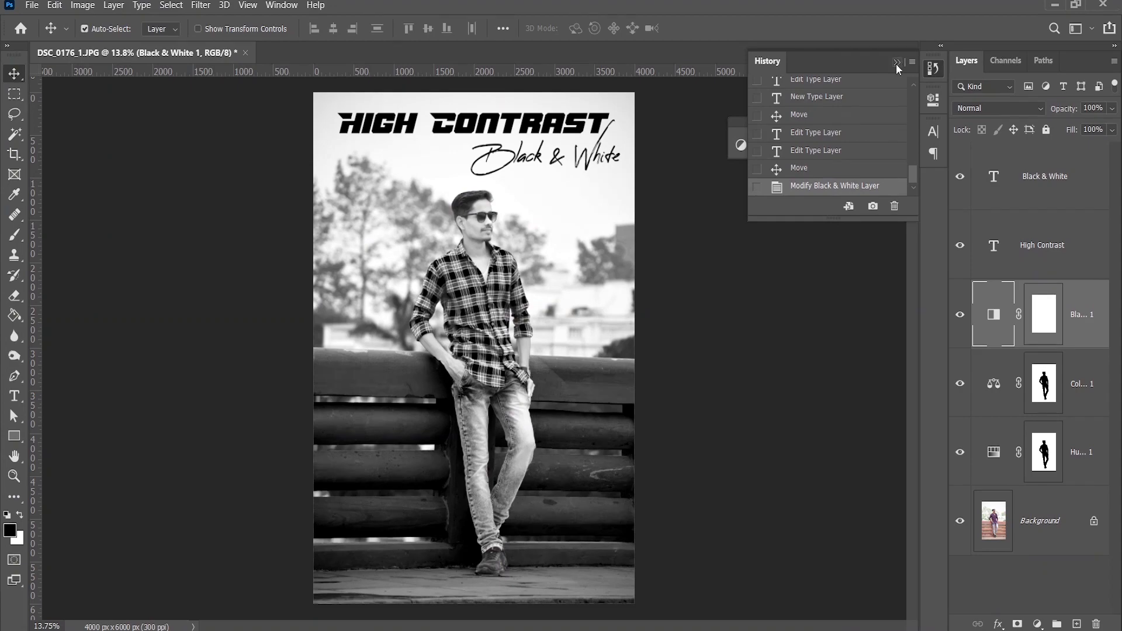